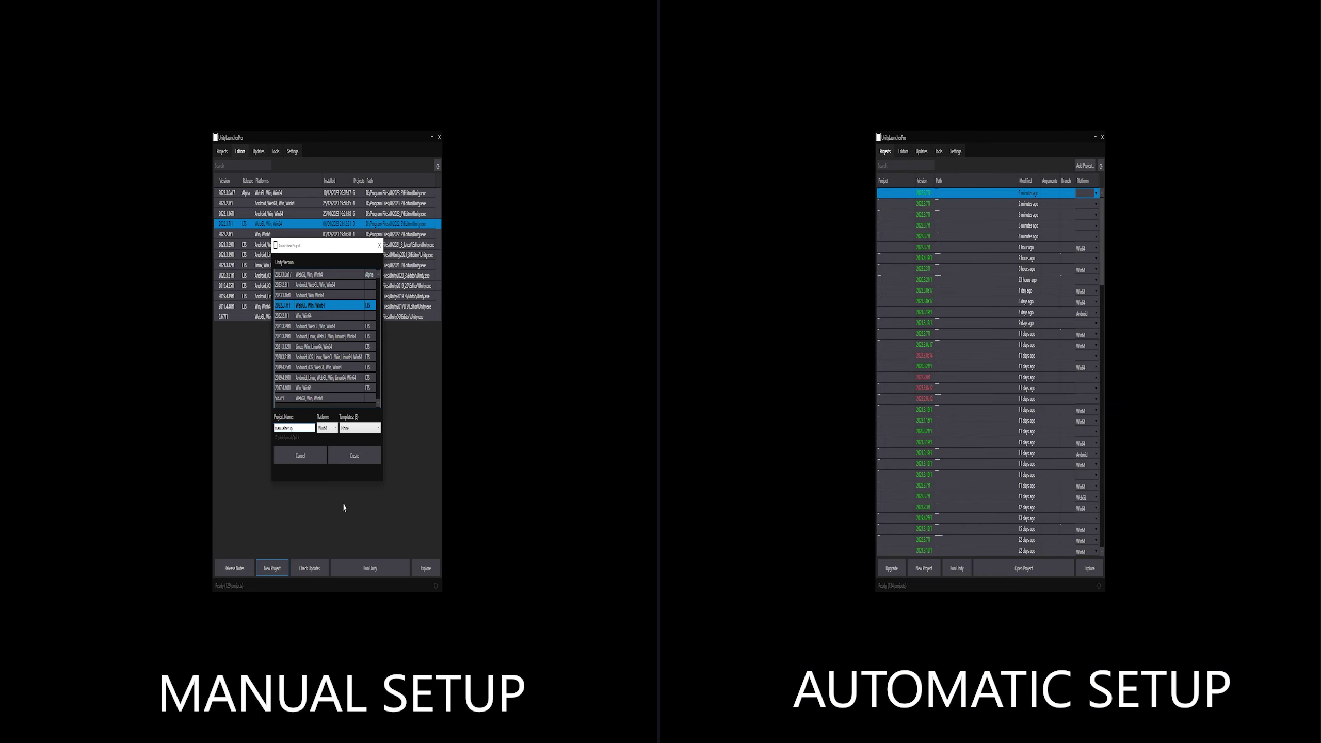
Step: Create a new project named automaticsetup with the selected Unity editor version
left_click(903, 151)
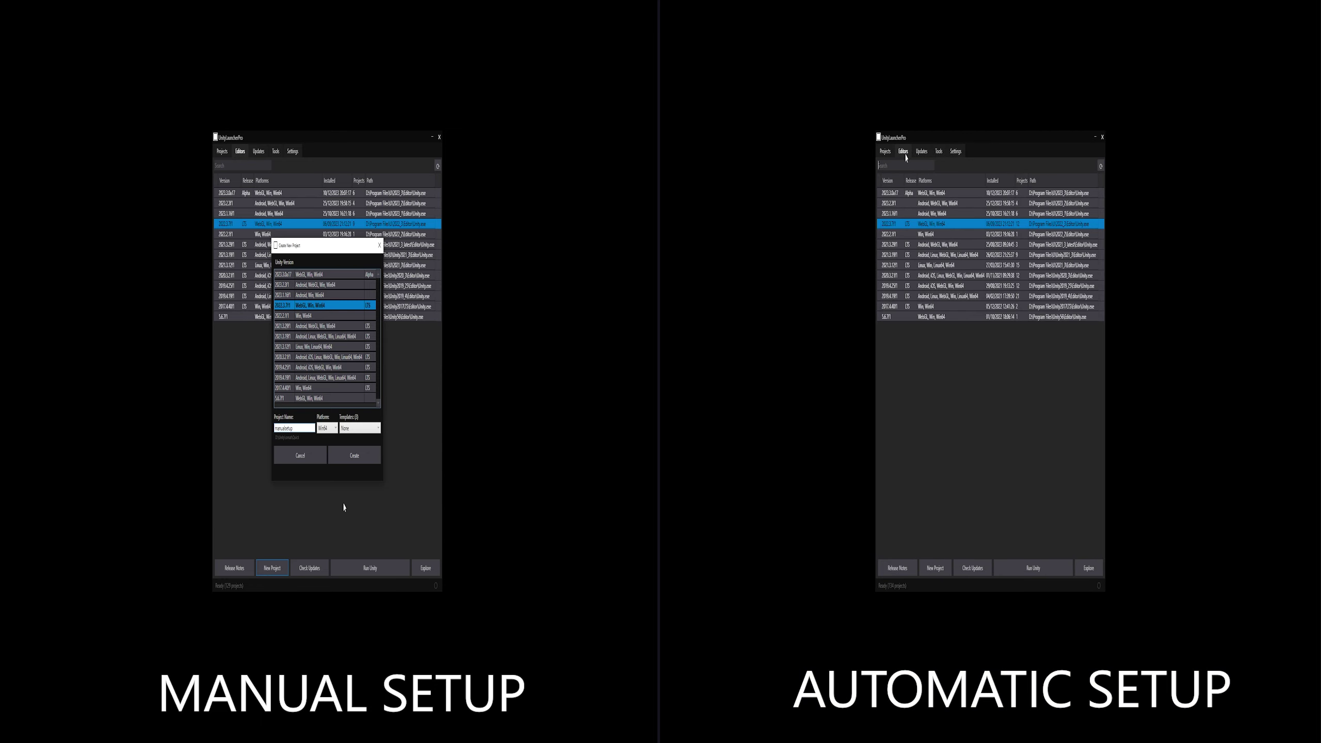
left_click(939, 568)
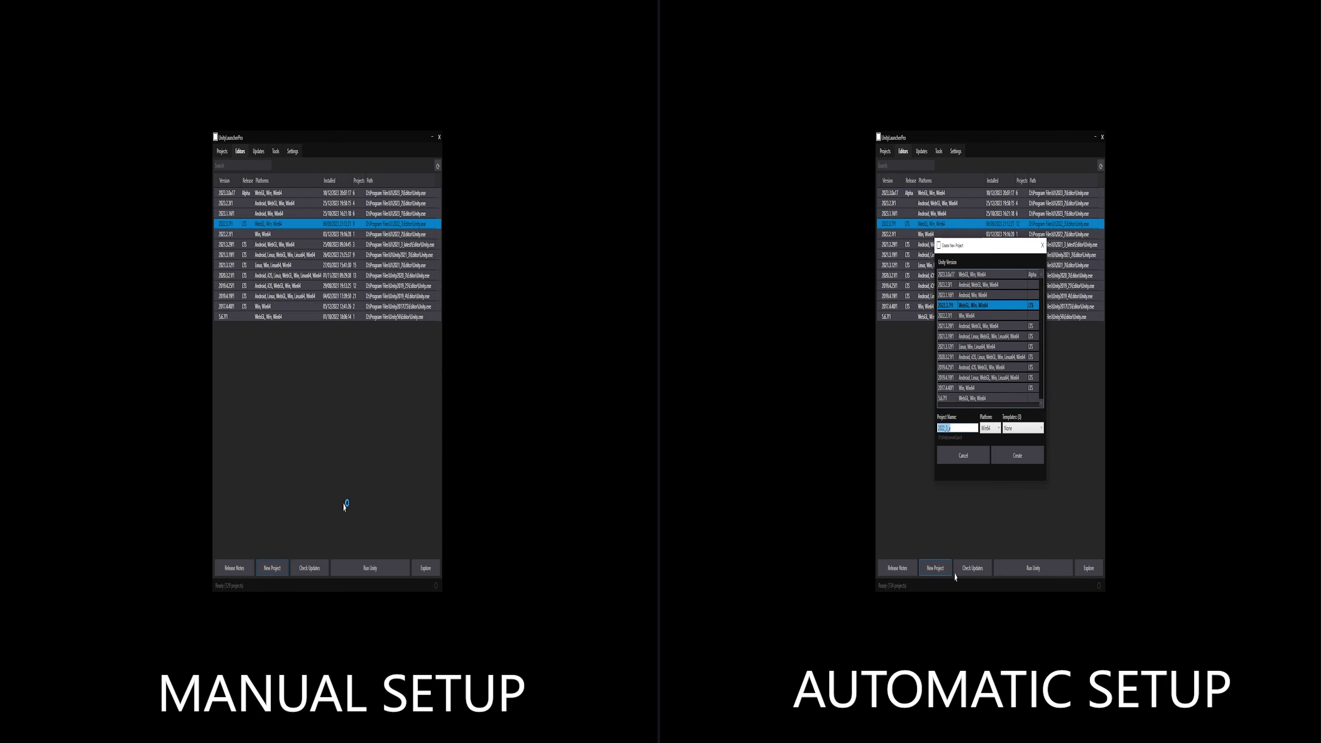
type("automaticsetup")
key("Return")
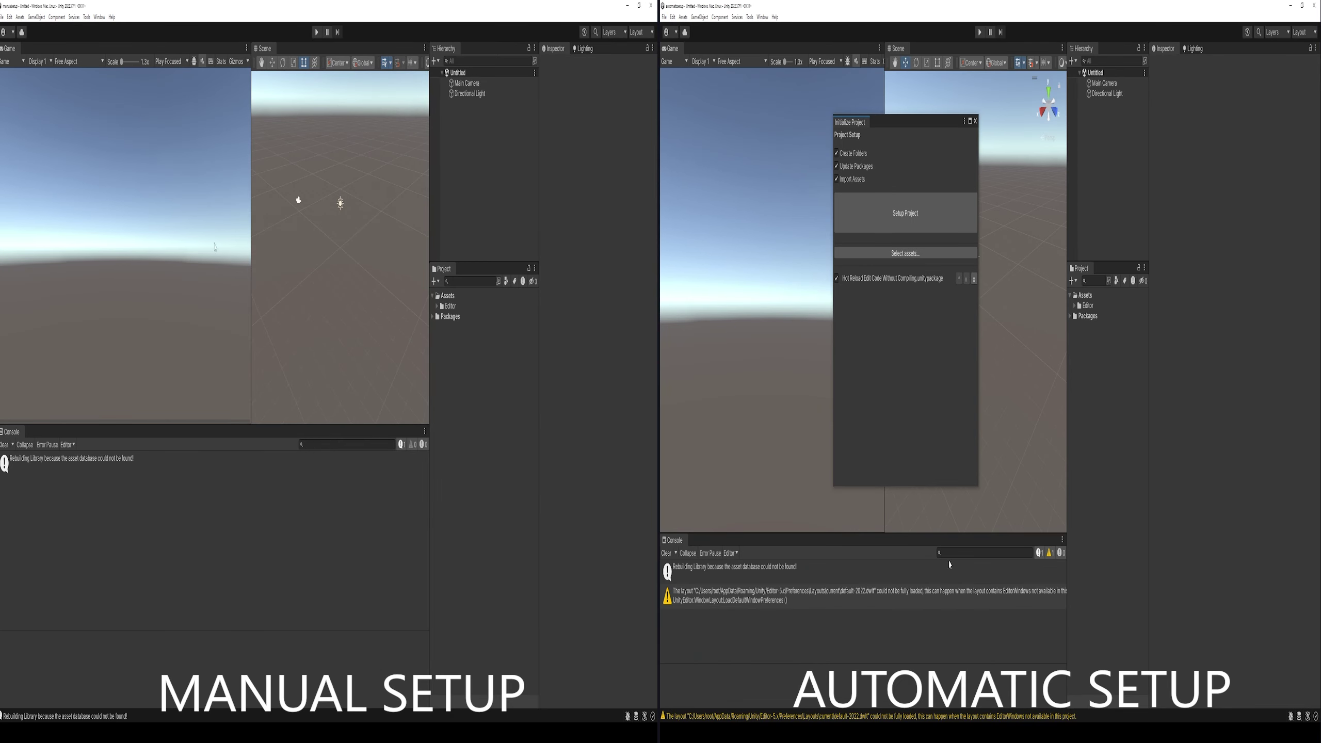
Step: Run the automatic project setup with all options kept, and clear and shrink the console in the manual project
left_click(4, 444)
left_click(870, 222)
left_click_drag(143, 424, 143, 533)
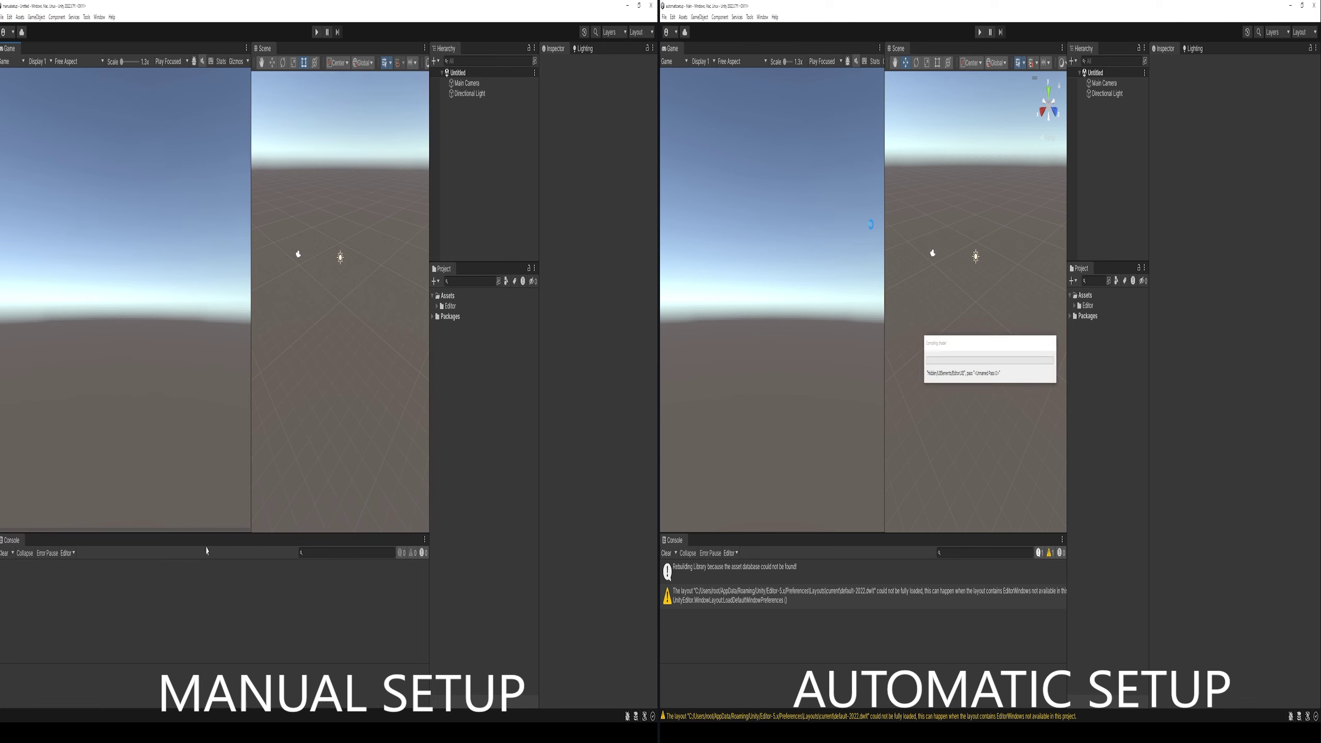
Step: Delete the Editor folder from the manual project's Assets and create a folder named Fonts there
left_click(450, 306)
key("Delete")
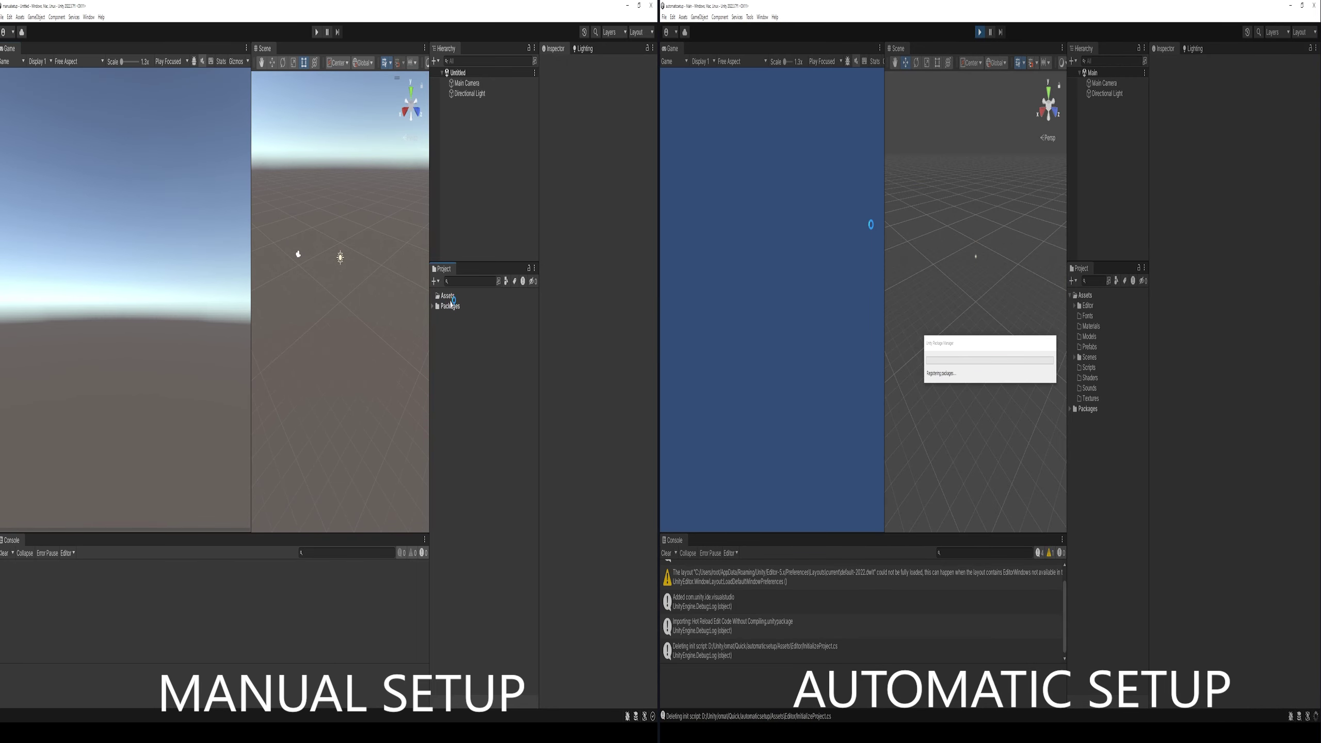
right_click(450, 297)
mouse_move(468, 305)
left_click(544, 304)
type("Fonts")
key("Return")
Step: Add Materials and Models folders to Assets by duplicating the Fonts folder and renaming the copies
key("ctrl+d")
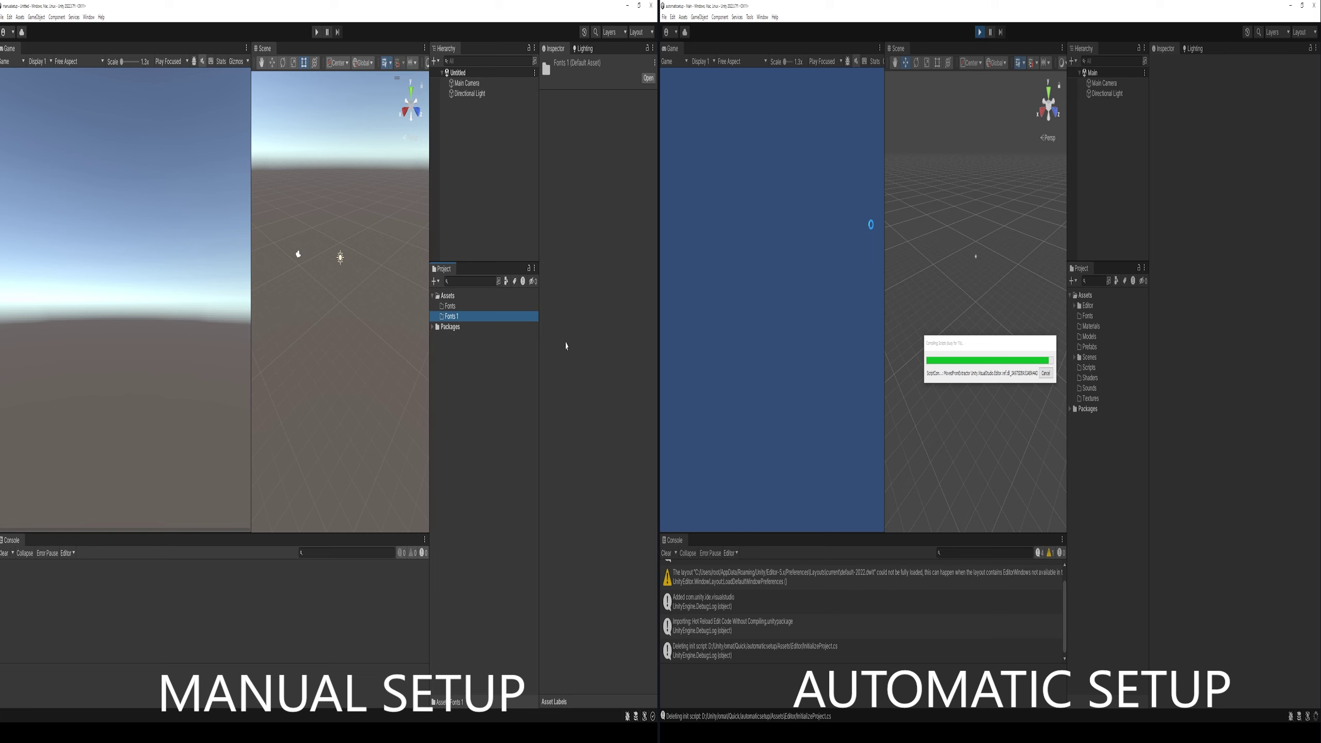
key("F2")
type("Materials")
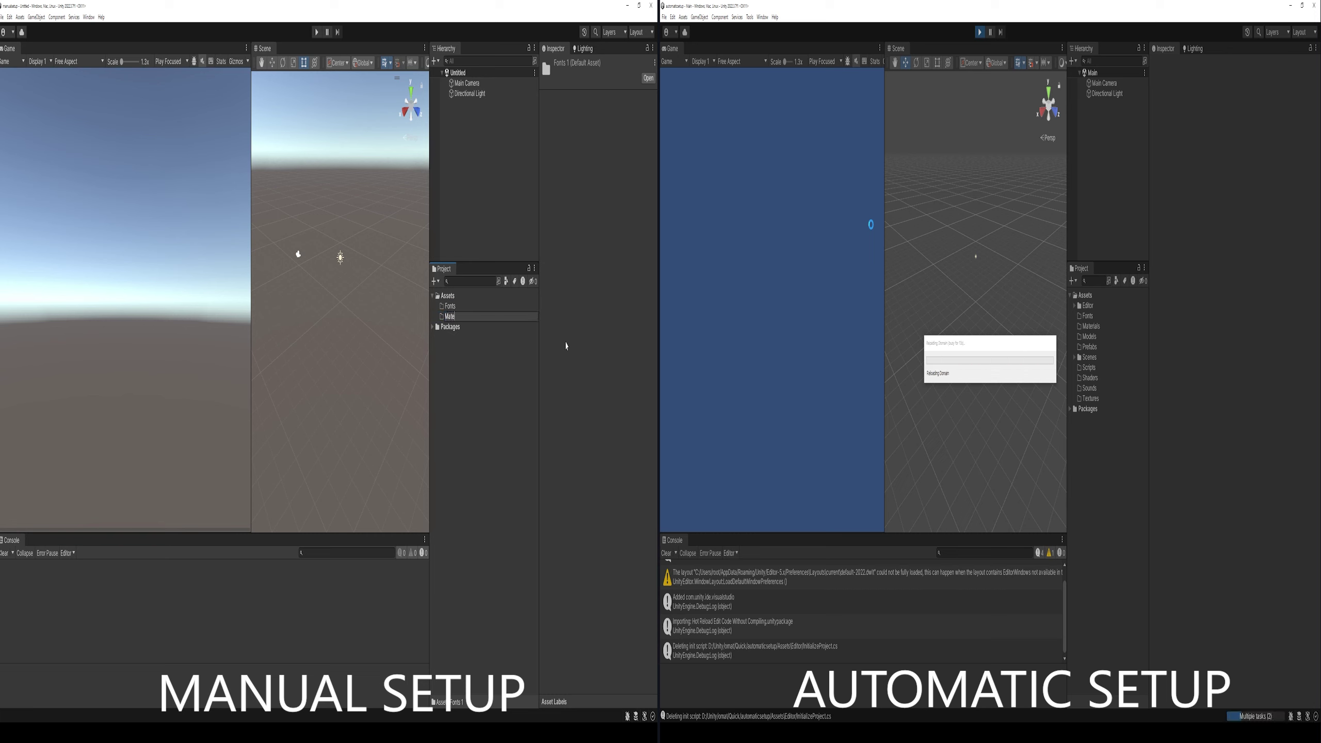
key("Return")
key("ctrl+d")
key("F2")
type("Mod")
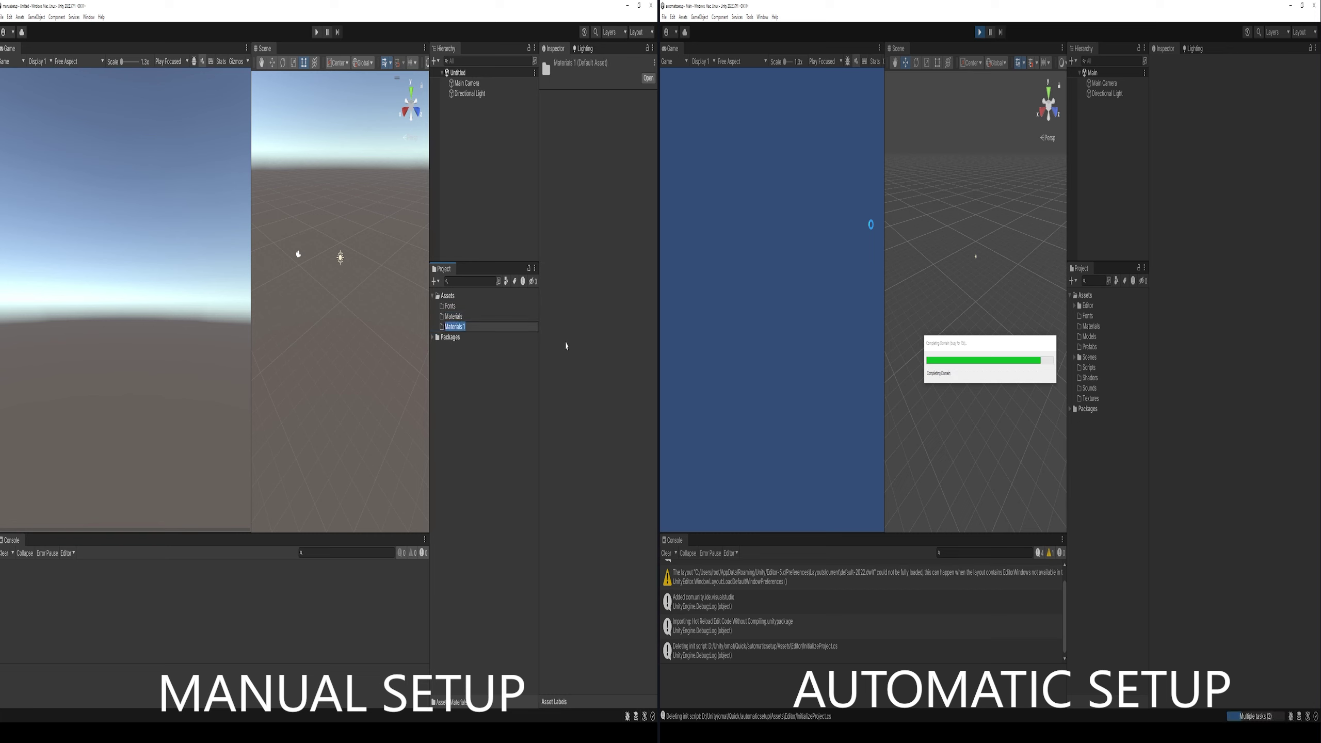
type("els")
key("Return")
Step: Add Plugins and Prefabs folders to Assets by duplicating the Models folder and renaming the copies
key("ctrl+d")
key("F2")
type("Plugins")
key("Return")
key("ctrl+d")
key("F2")
type("Prefa")
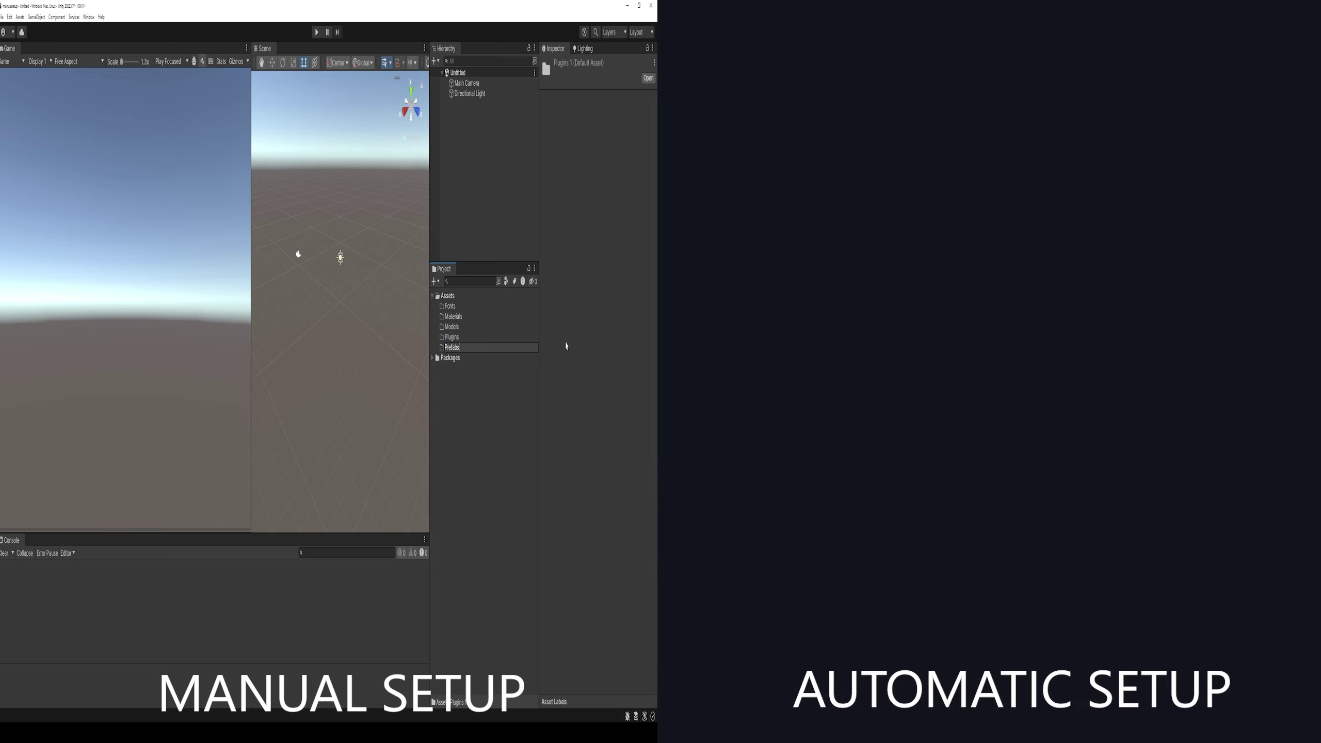
type("bs")
key("Return")
Step: Duplicate the Prefabs folder in Assets and name the copy Scenes
key("ctrl+d")
key("F2")
type("Scenes")
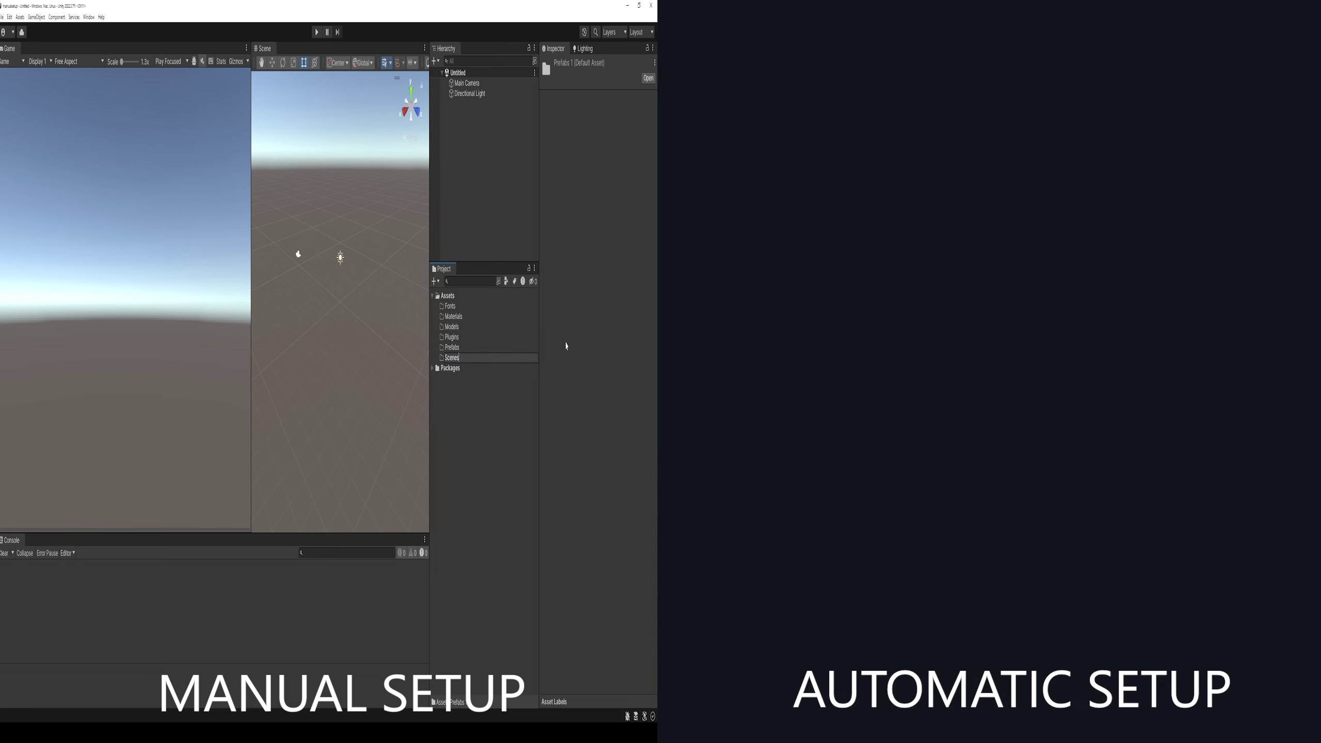
key("Return")
Step: Duplicate the Scenes folder in Assets and name the copy Shaders
key("ctrl+d")
key("F2")
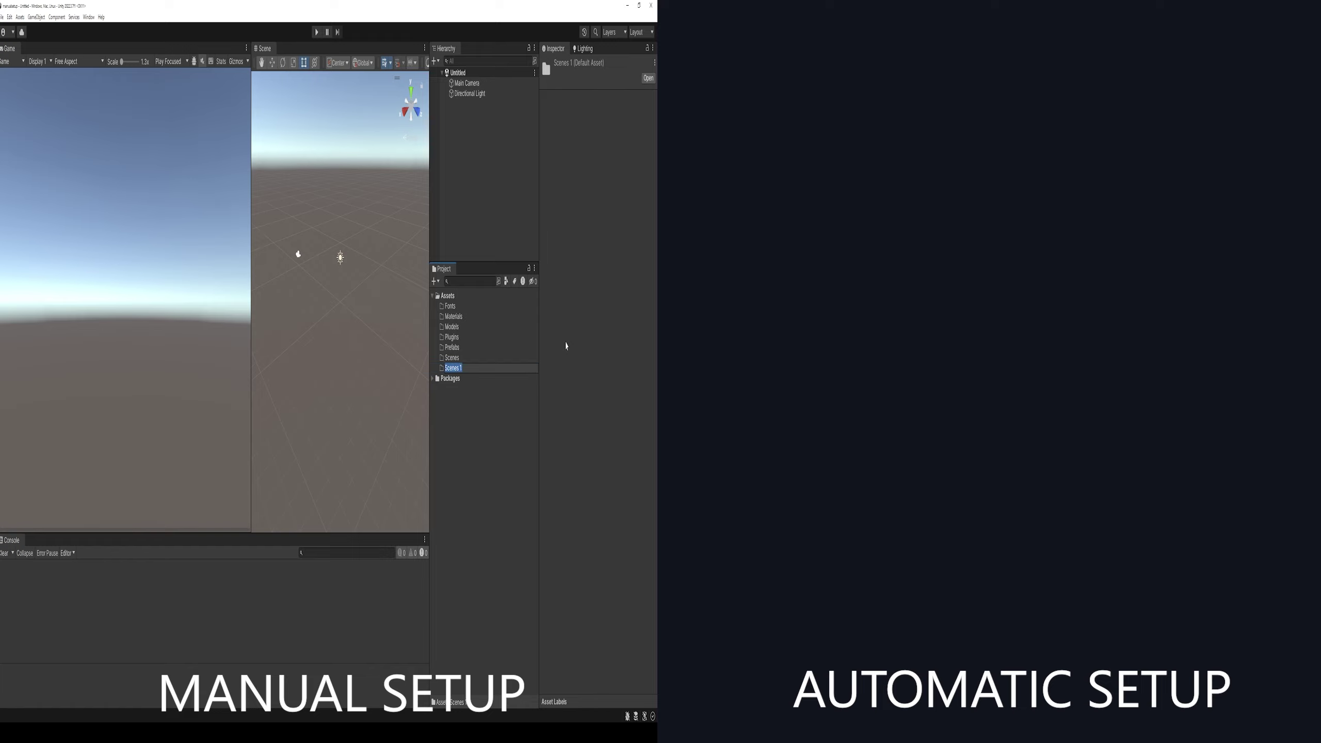
type("Scripts")
key("Return")
key("F2")
type("Shad")
key("Return")
Step: Add Sounds and Textures folders to Assets by duplicating the Shaders folder and renaming the copies
key("ctrl+d")
key("F2")
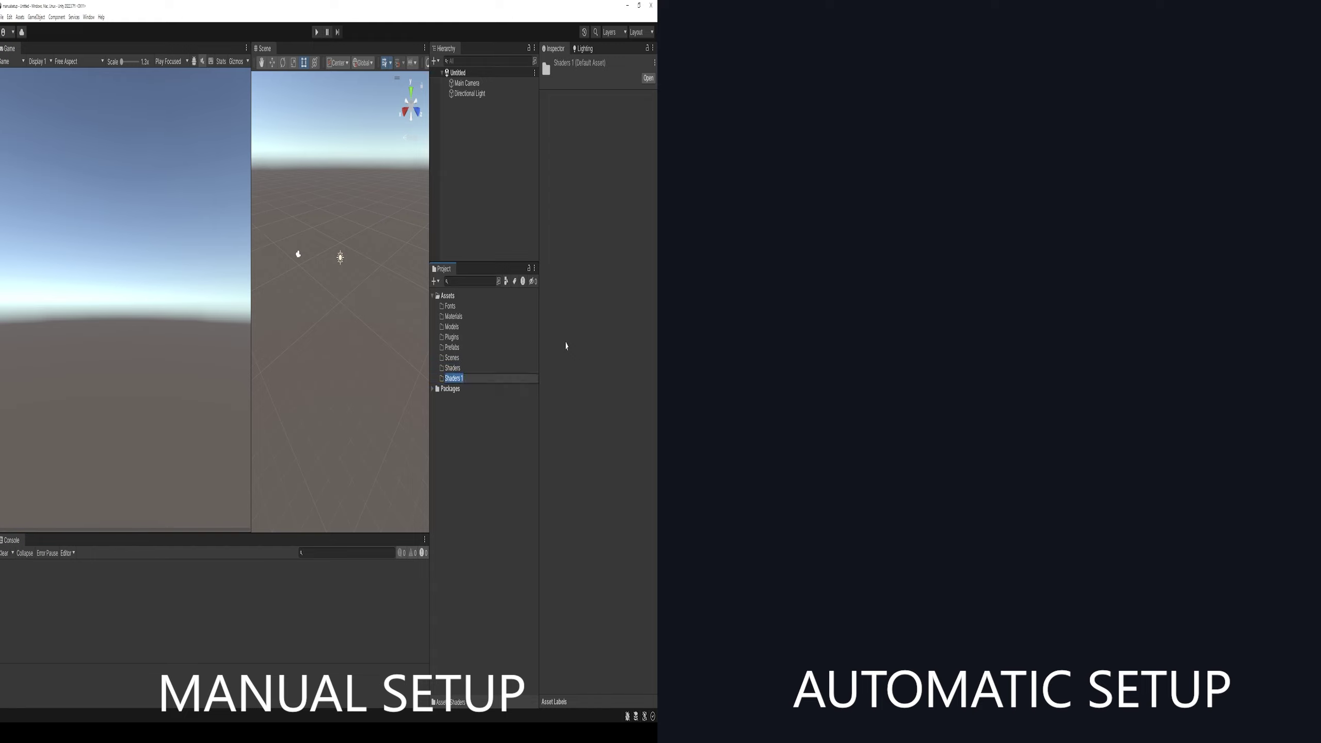
type("Sounds")
key("Return")
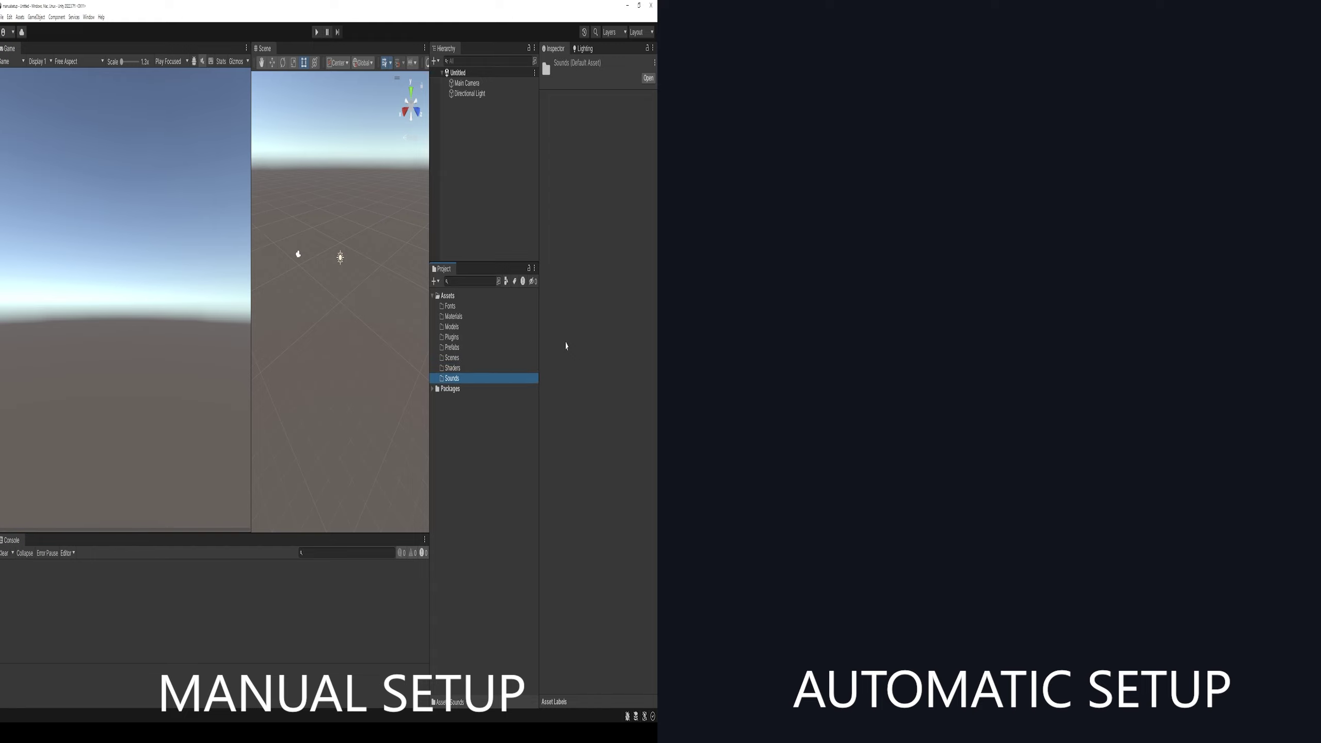
key("ctrl+d")
key("F2")
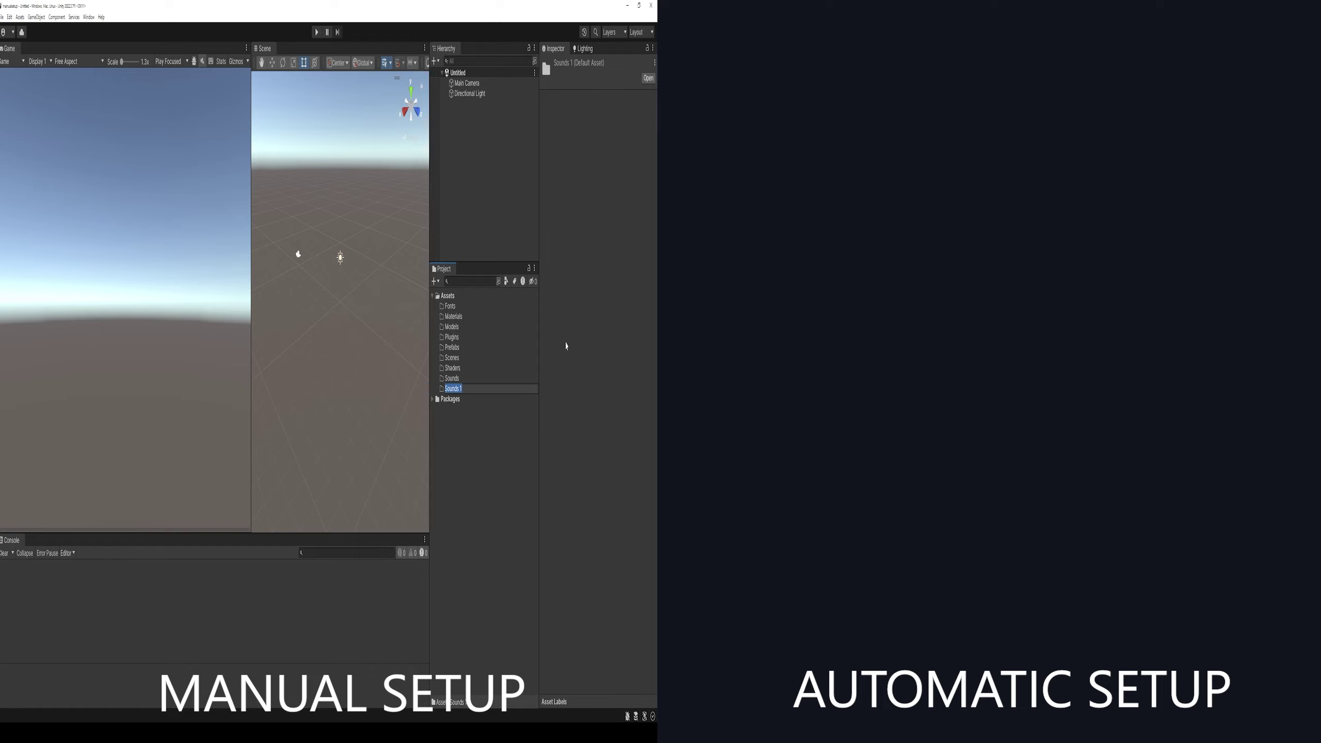
type("Textures")
key("Return")
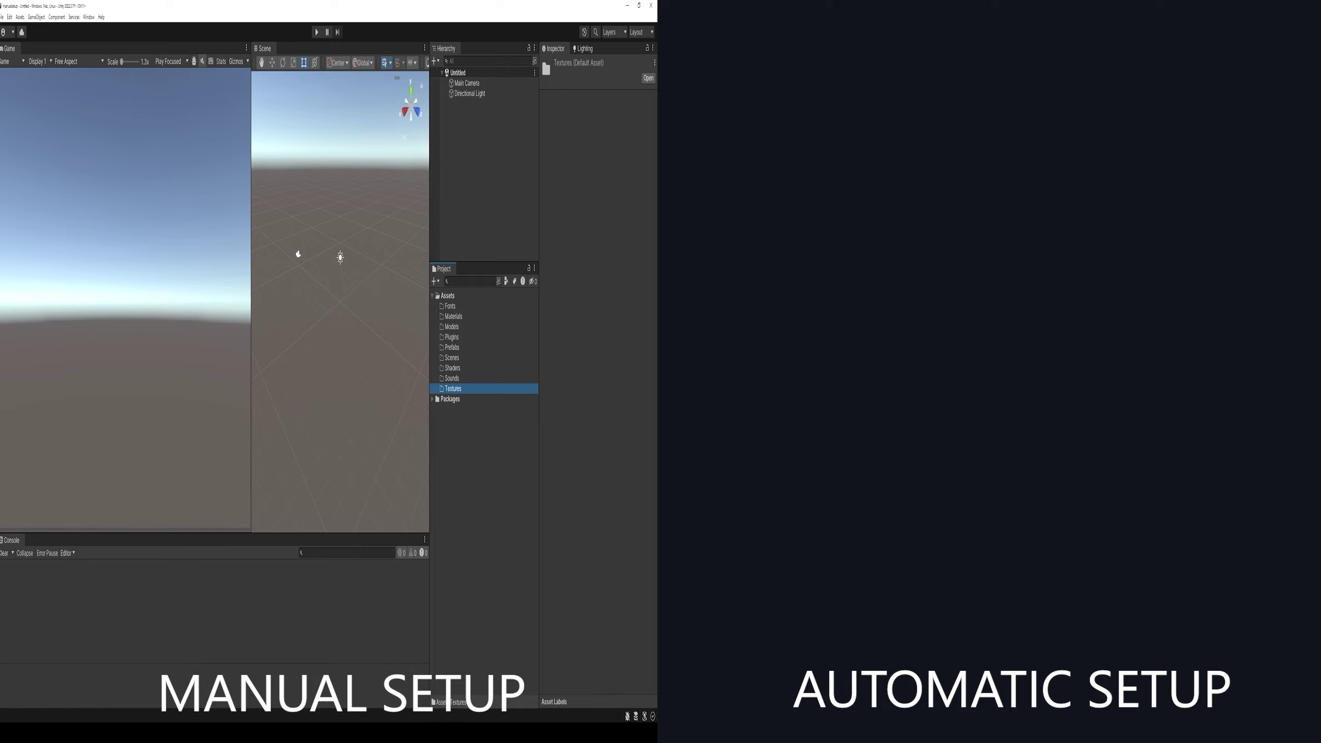
Step: Open the Package Manager and list the packages from the Unity Registry
left_click(88, 17)
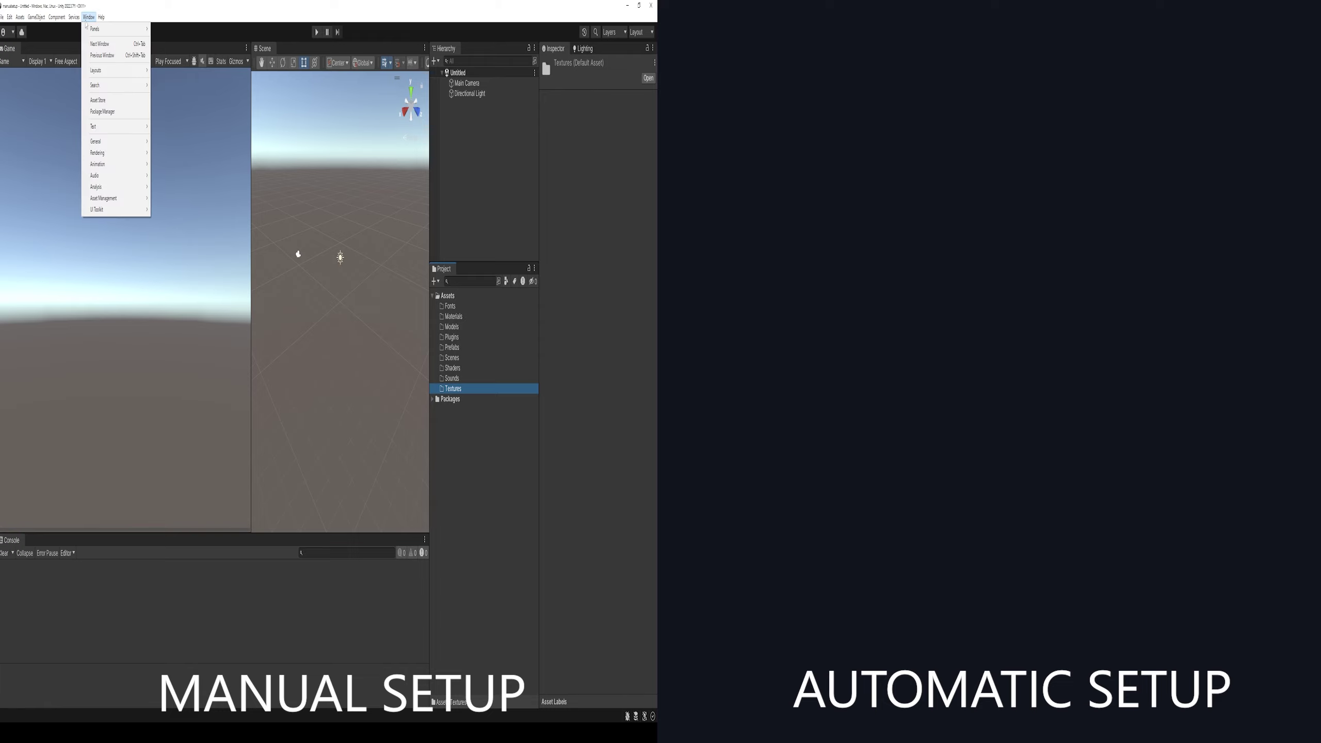
left_click(109, 112)
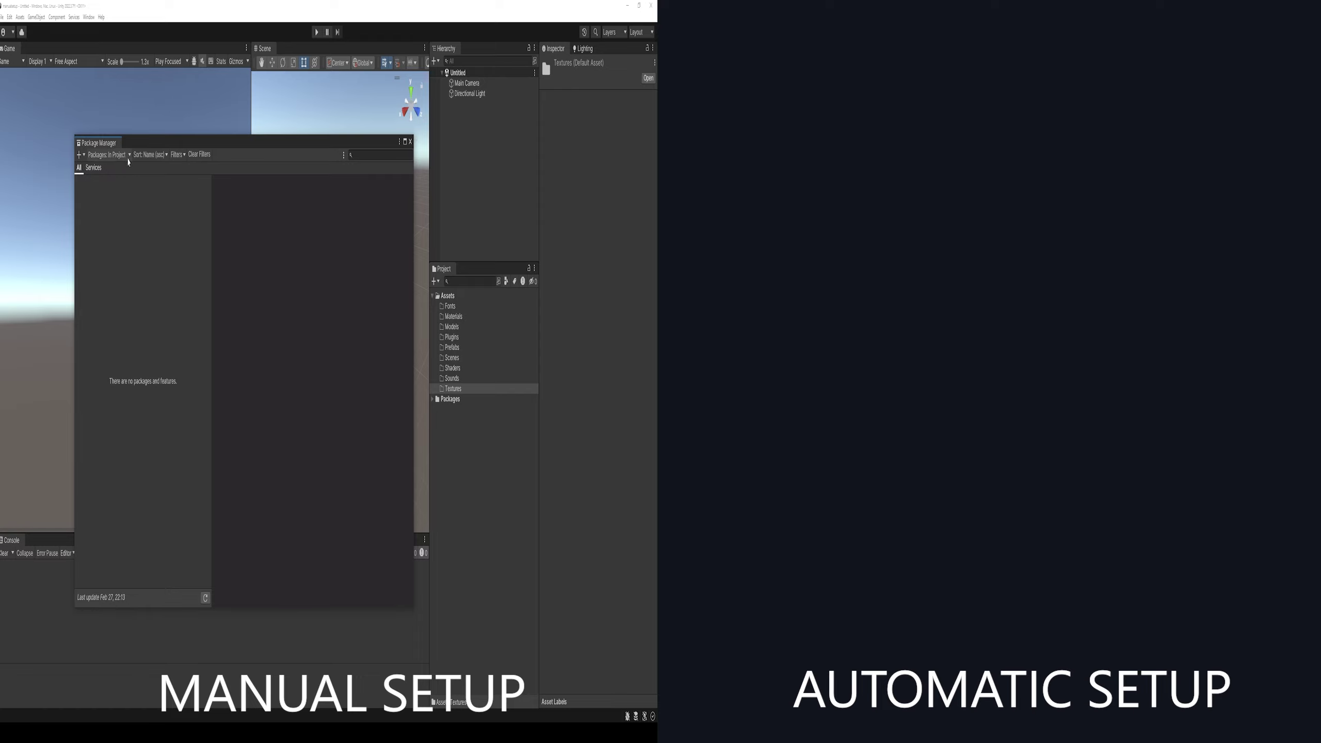
left_click(108, 155)
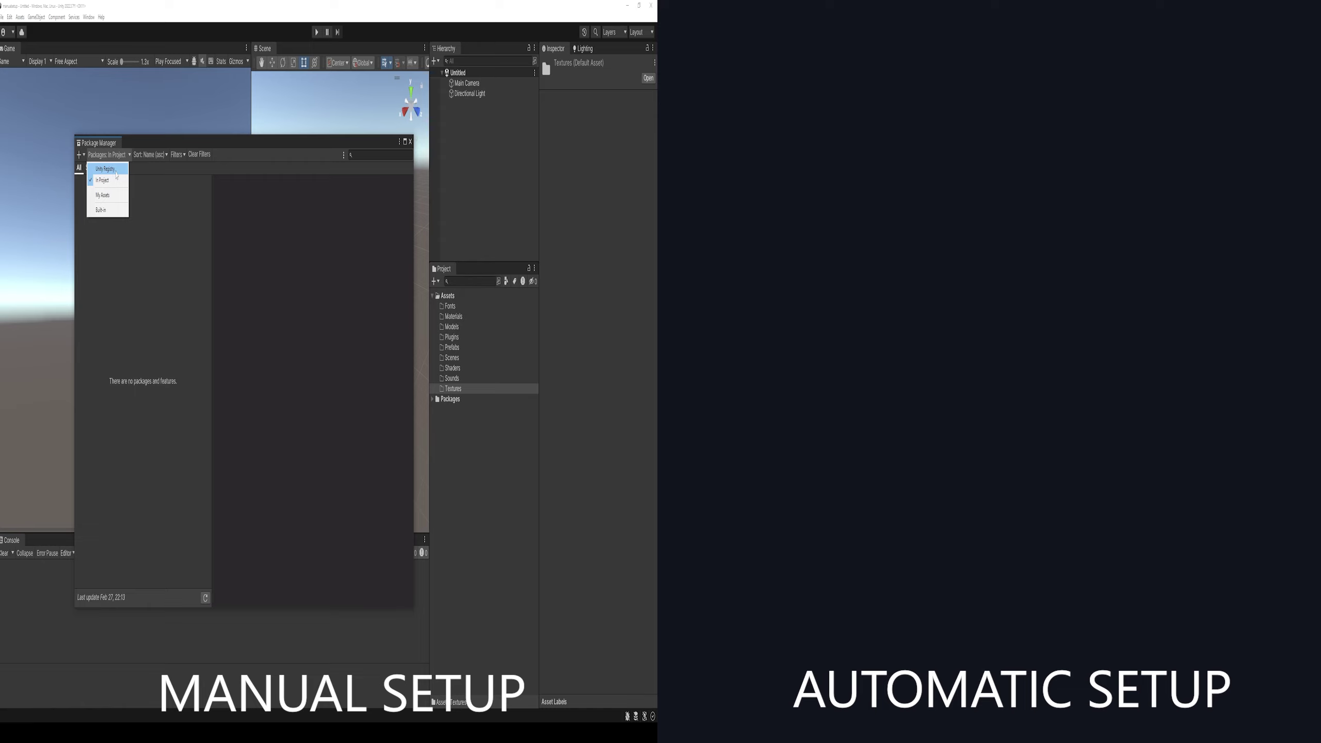
left_click(115, 182)
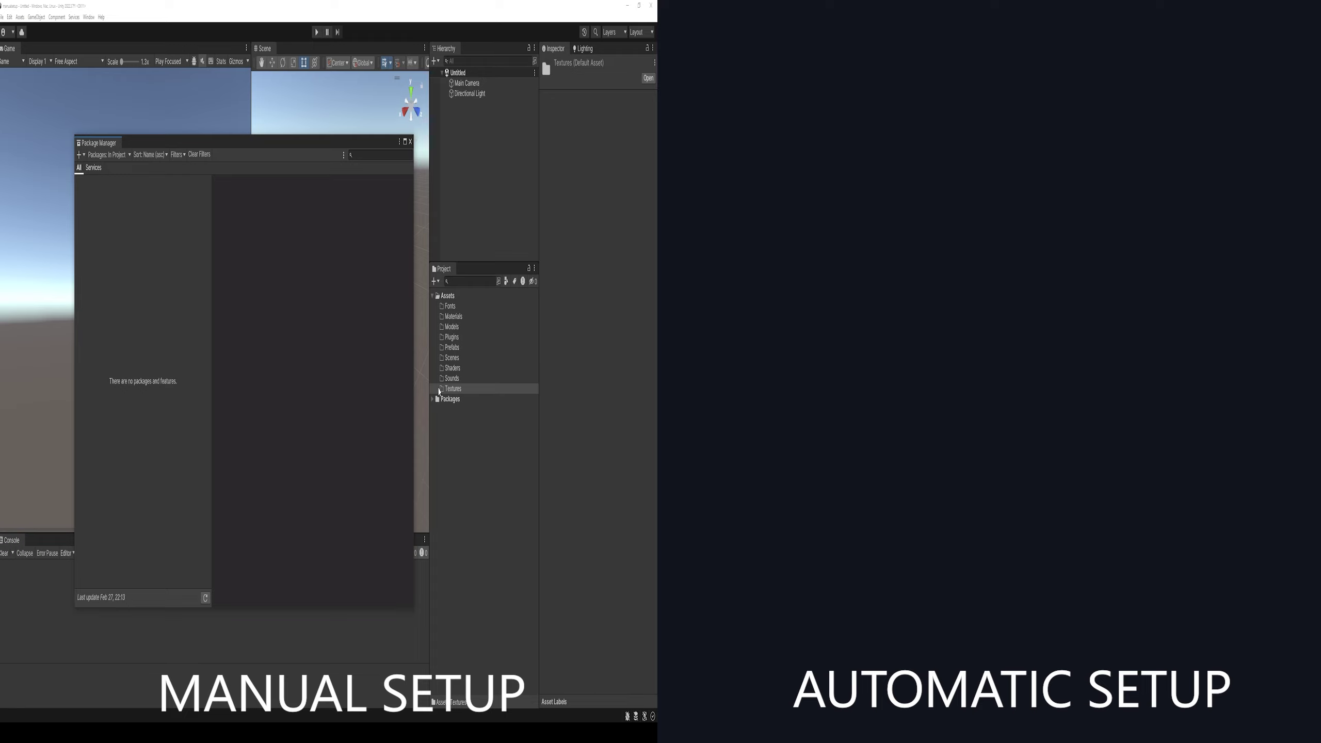
left_click(123, 155)
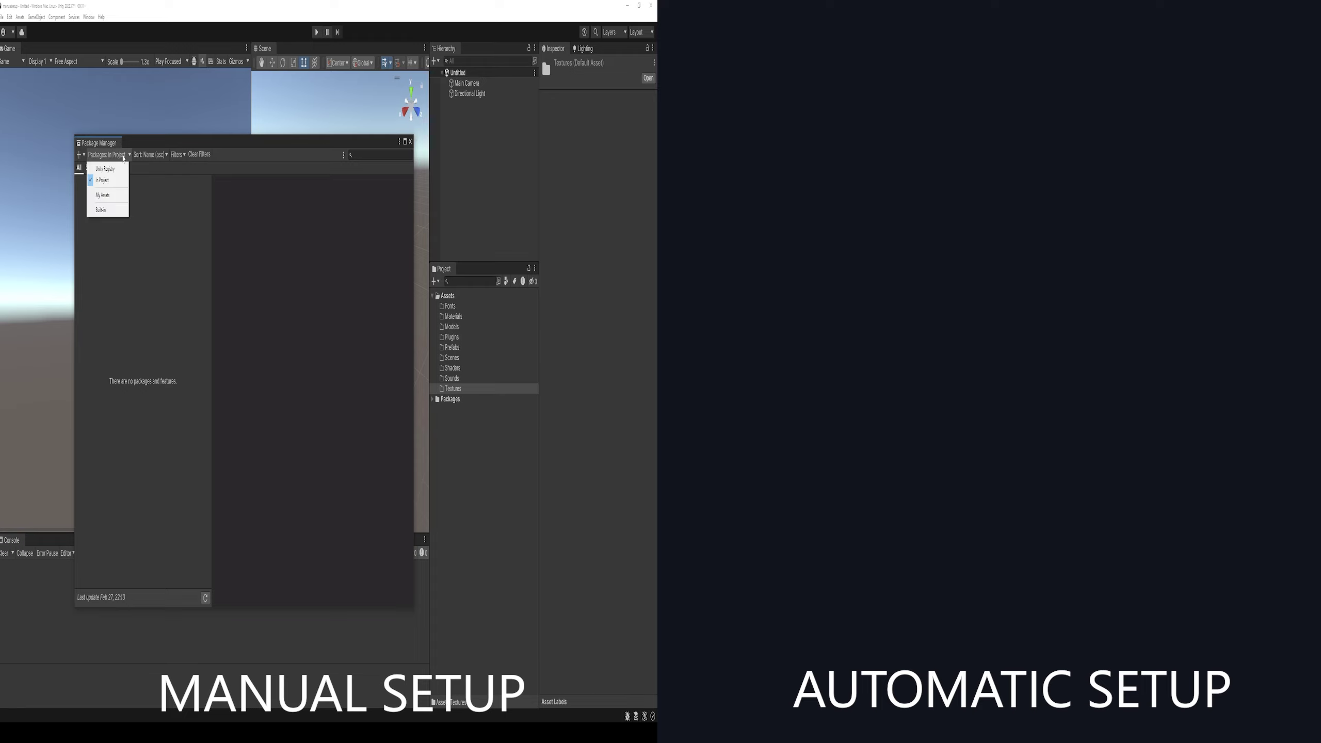
left_click(107, 169)
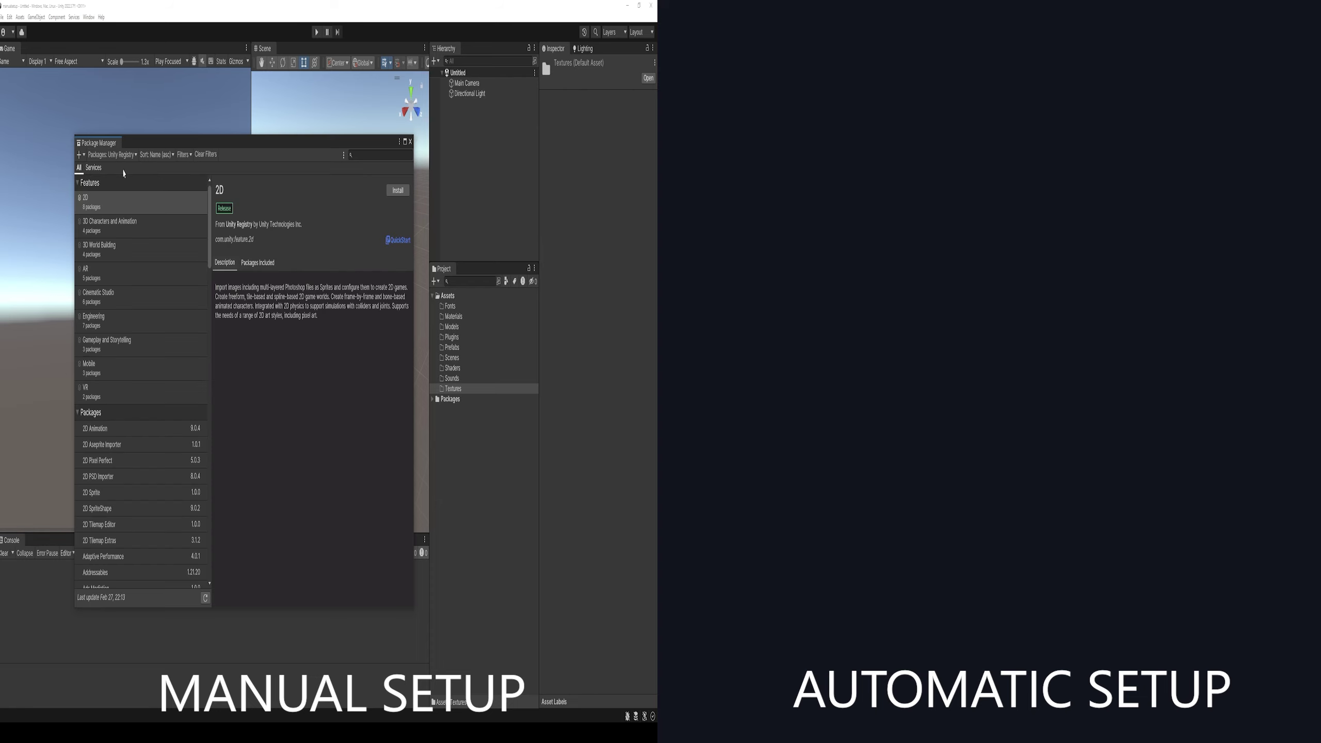
Step: Search the registry for the Visual Studio Editor package and install it
left_click(368, 156)
left_click(139, 252)
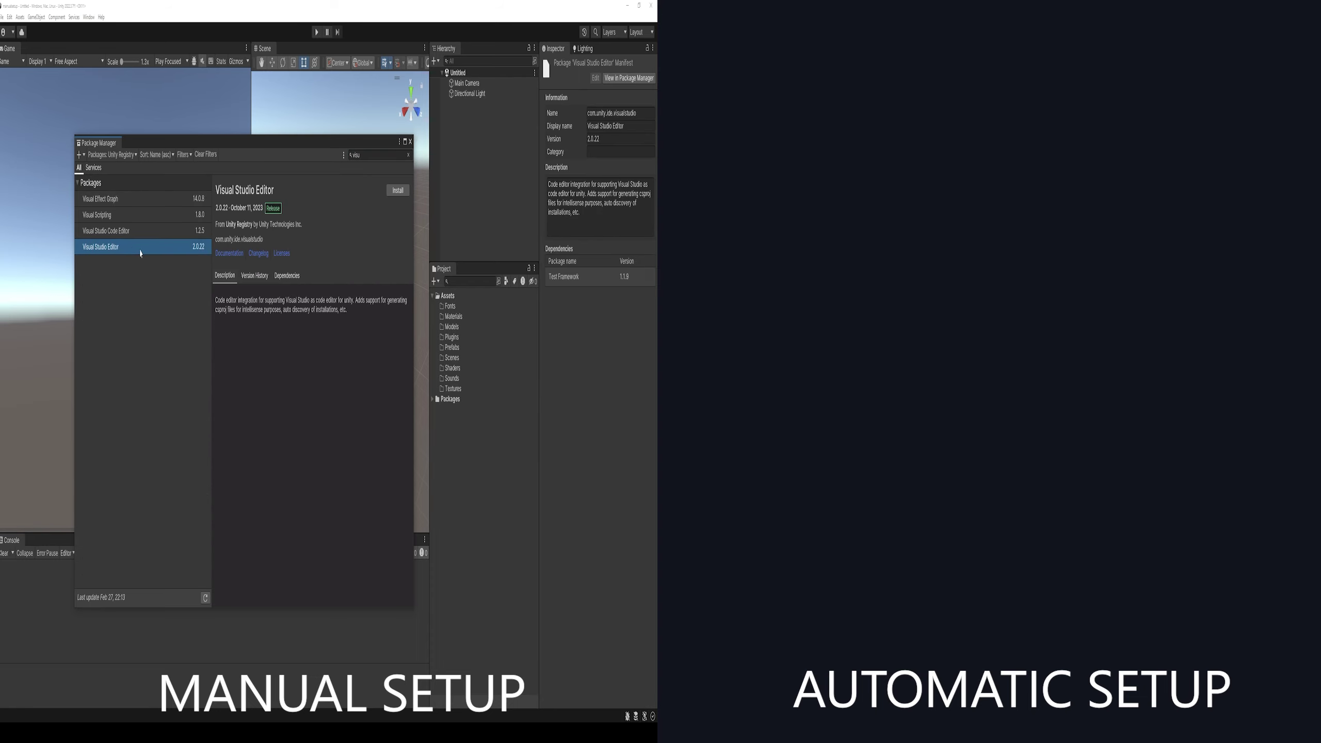
left_click(392, 194)
Step: Disable the built-in Unity Analytics package and close the Package Manager
left_click(112, 154)
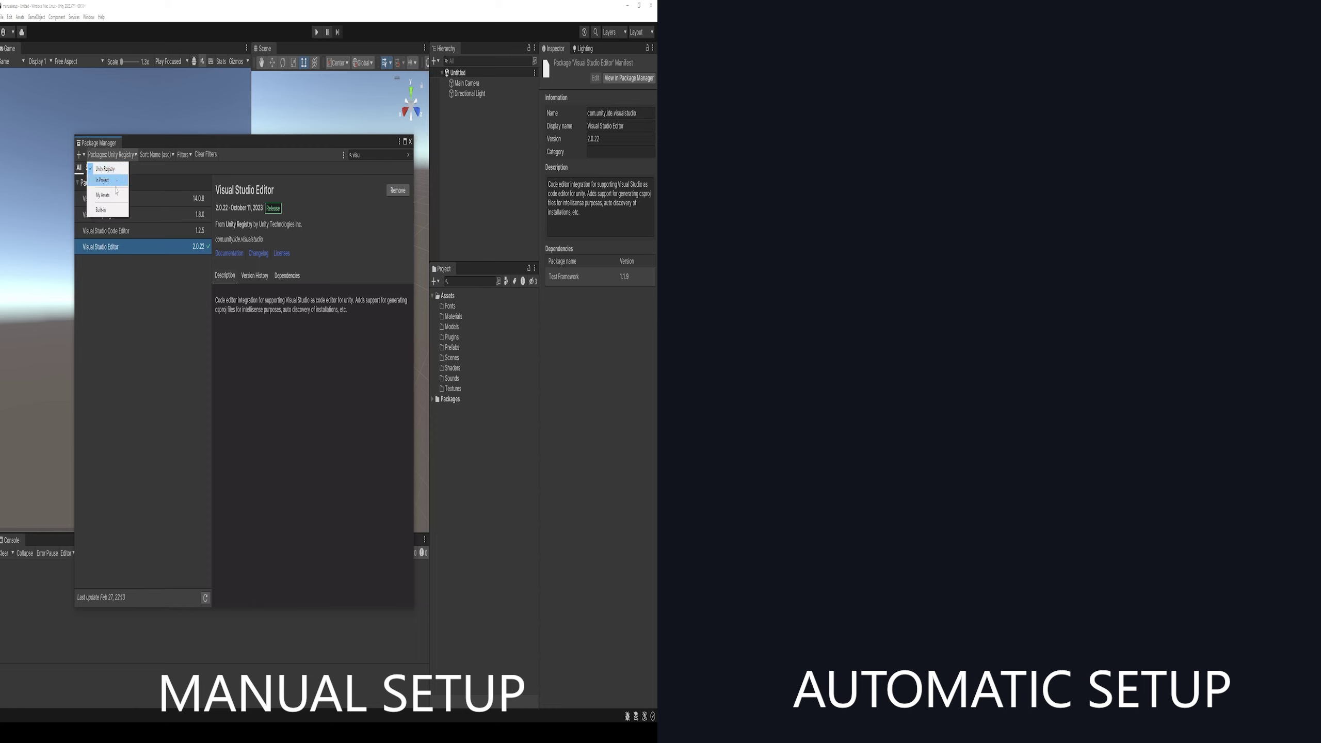
left_click(111, 215)
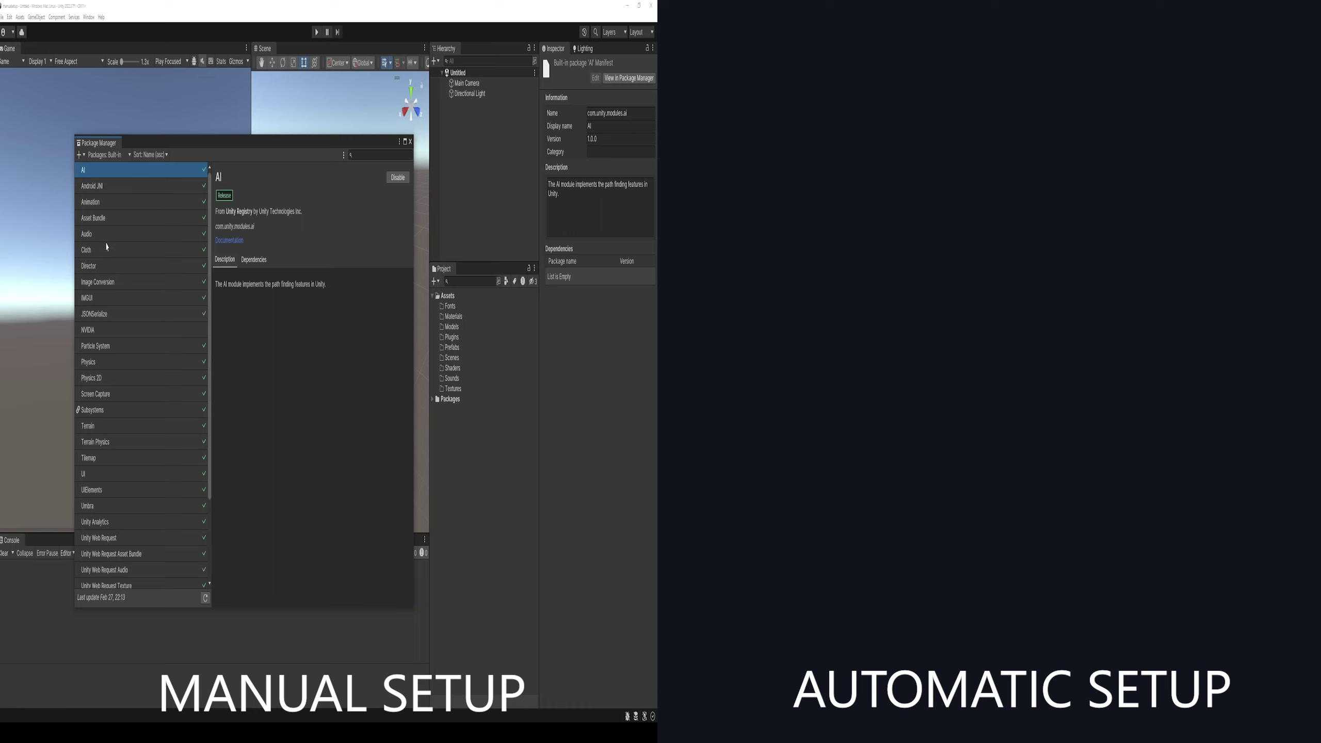
scroll(107, 246, "down", 3)
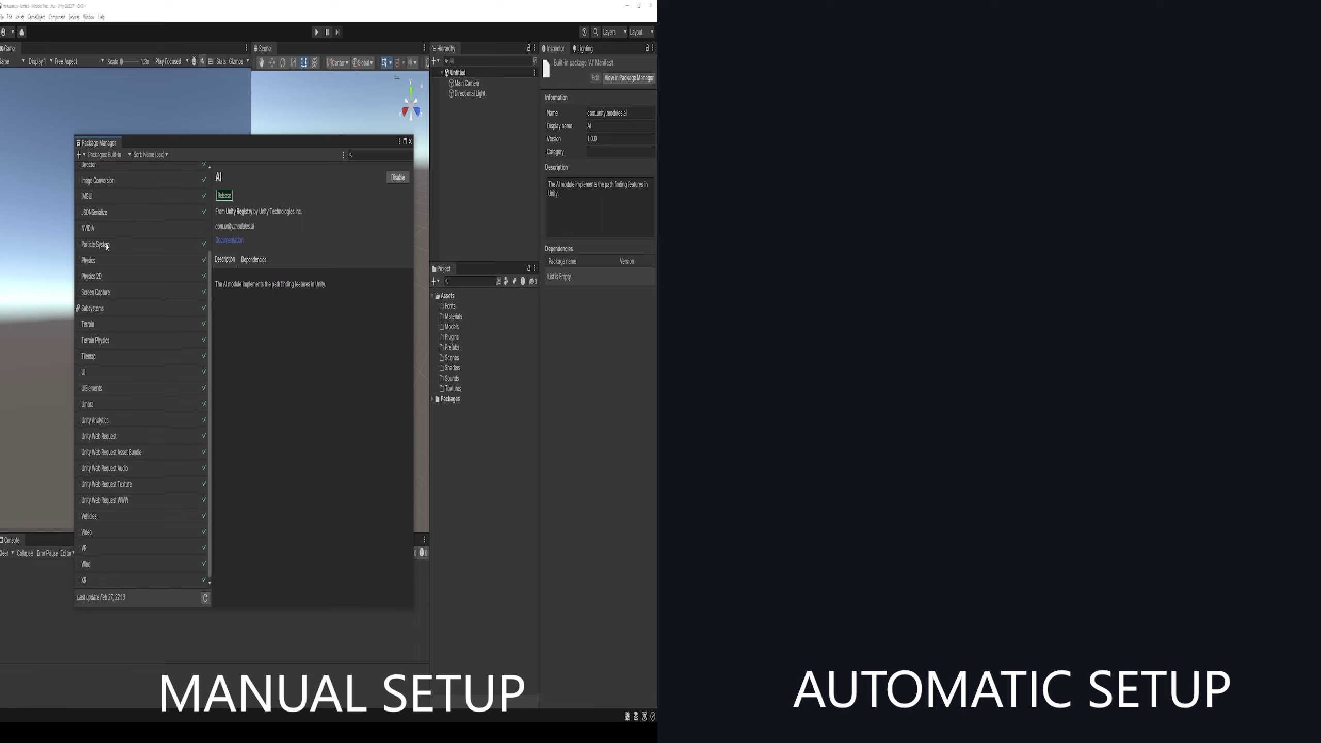
left_click(126, 424)
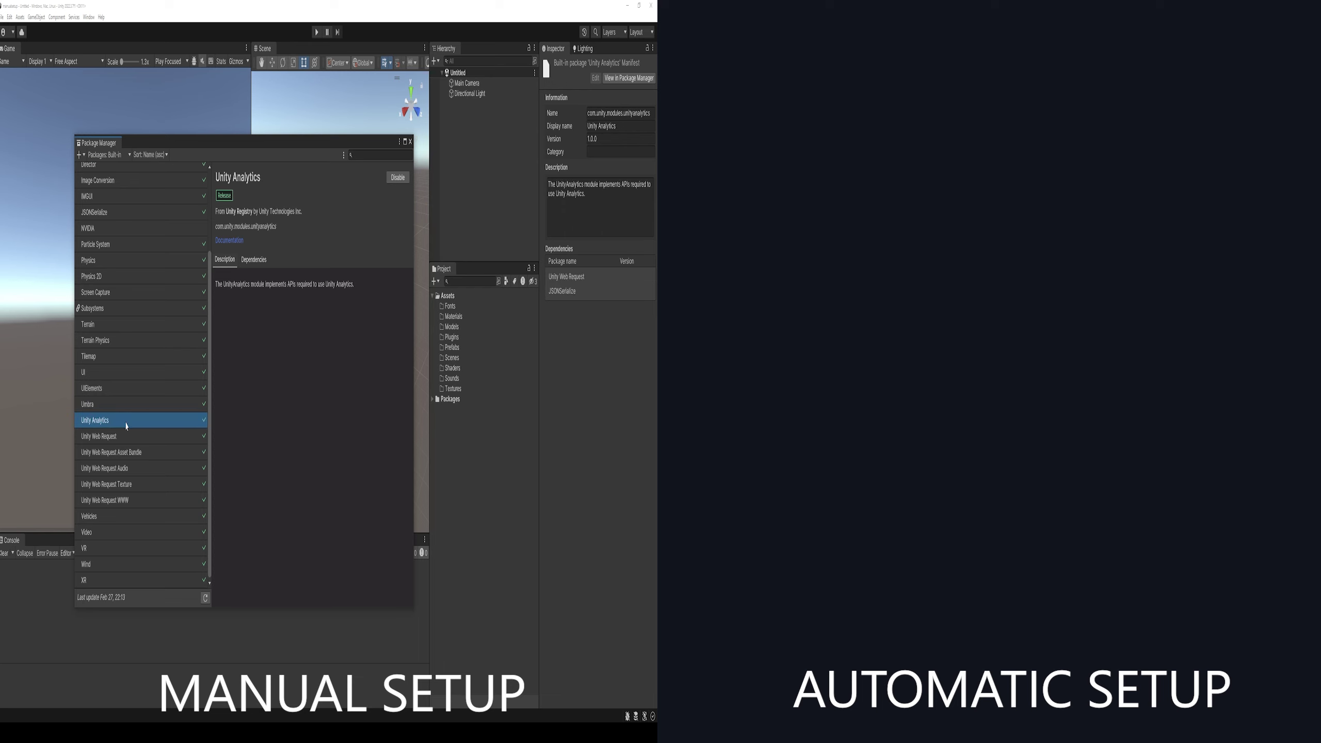
left_click(398, 182)
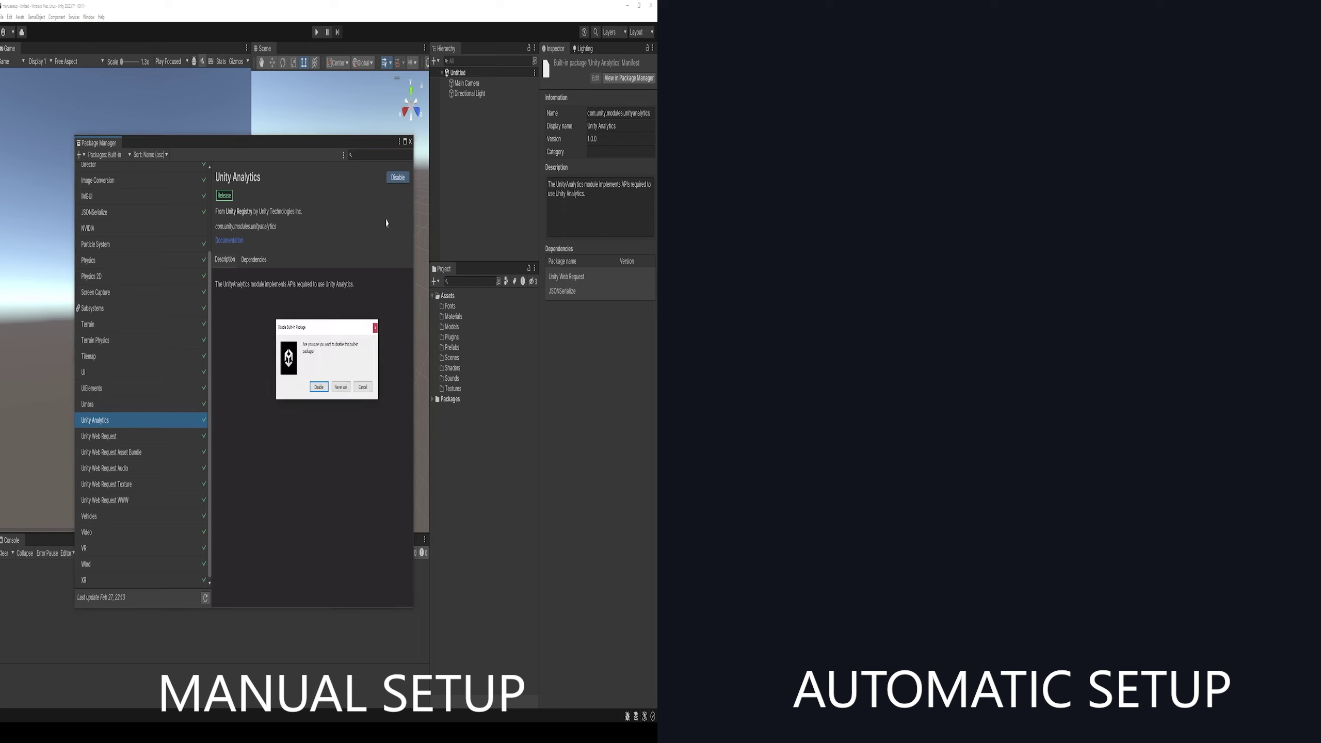
left_click(319, 387)
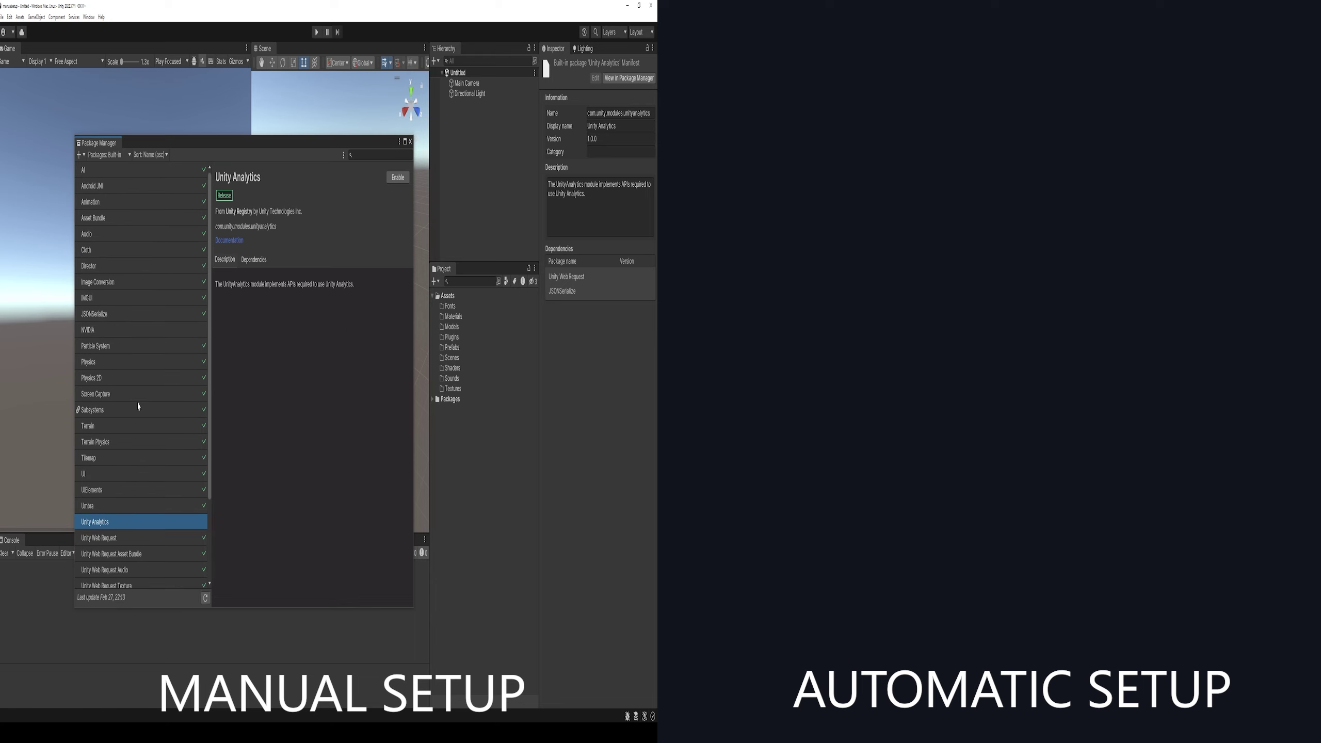
scroll(137, 406, "down", 3)
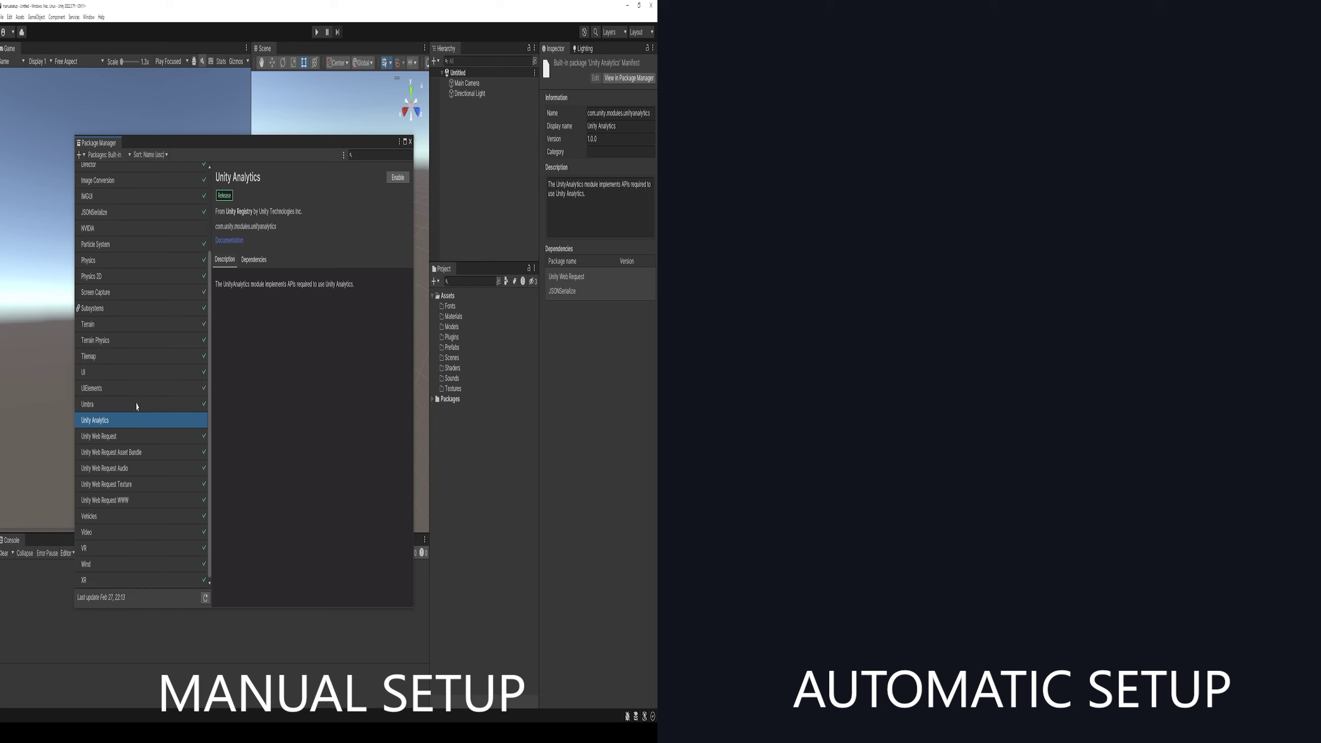
scroll(137, 407, "up", 3)
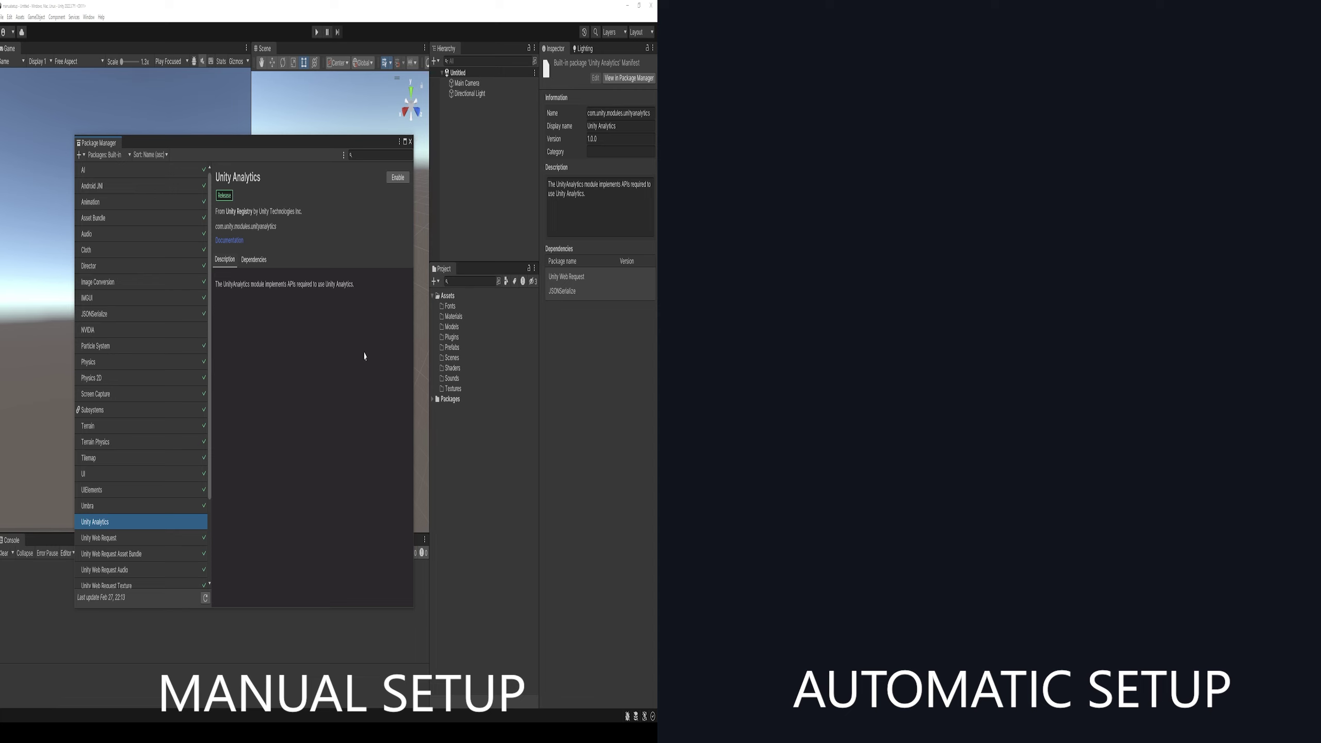
scroll(170, 354, "down", 3)
left_click(410, 141)
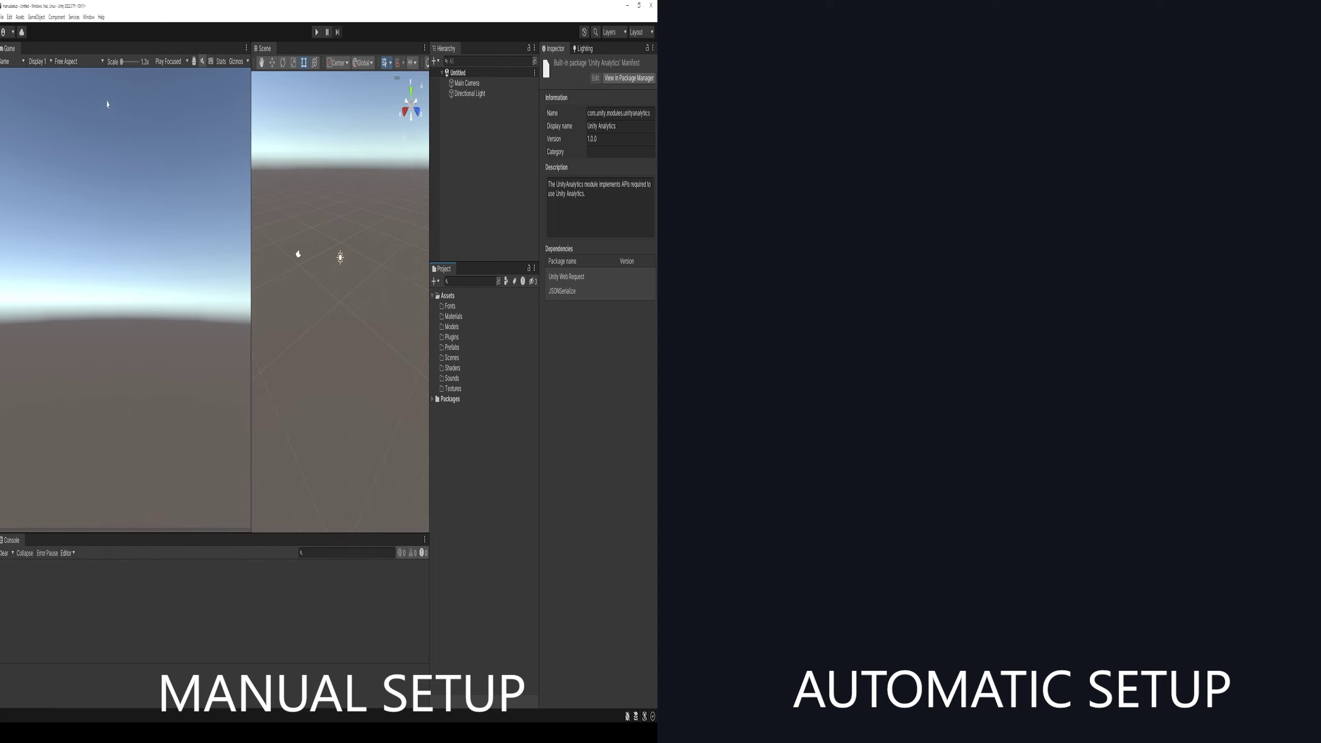
Step: Open the project's Player settings and set the company name to Company and the product name to Project
left_click(9, 17)
left_click(31, 345)
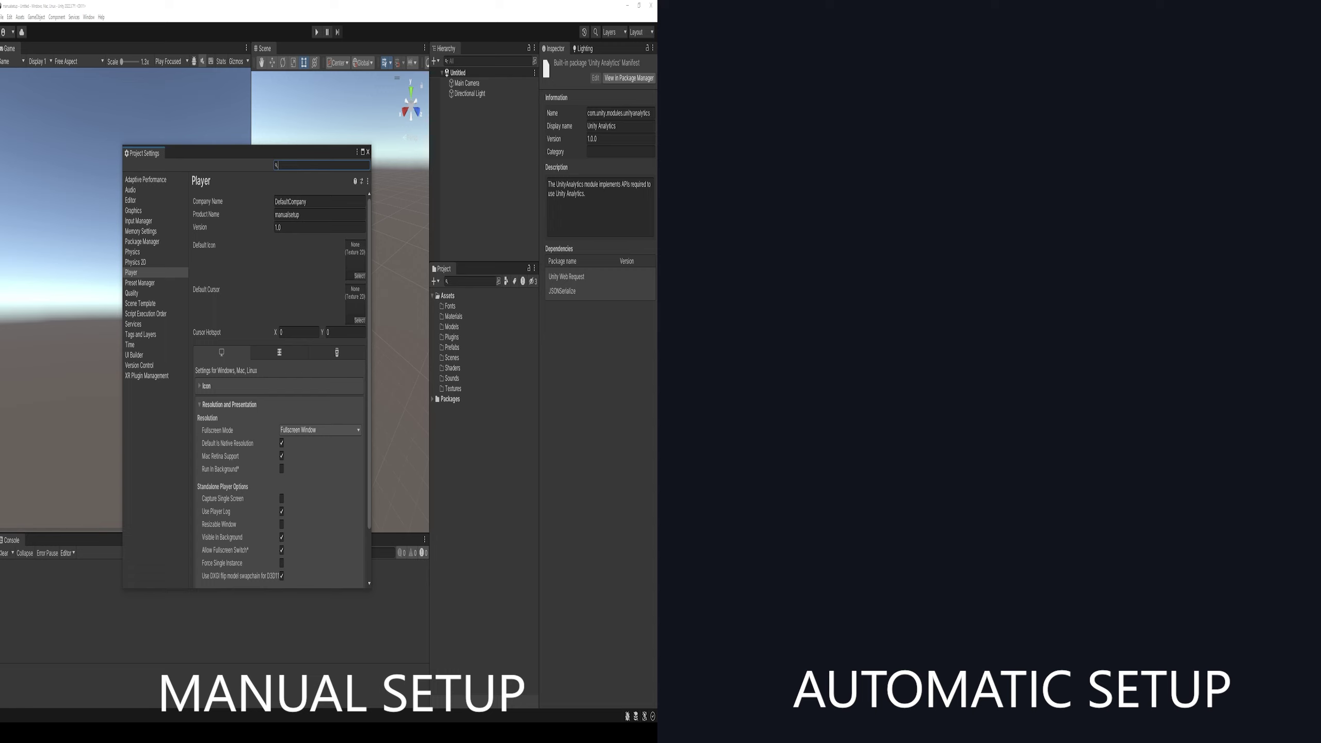
left_click(311, 202)
type("Company")
left_click(310, 215)
type("Project")
Step: Change the player's rendering color space to Linear in Other Settings, accept the change, and close Project Settings
scroll(249, 365, "down", 3)
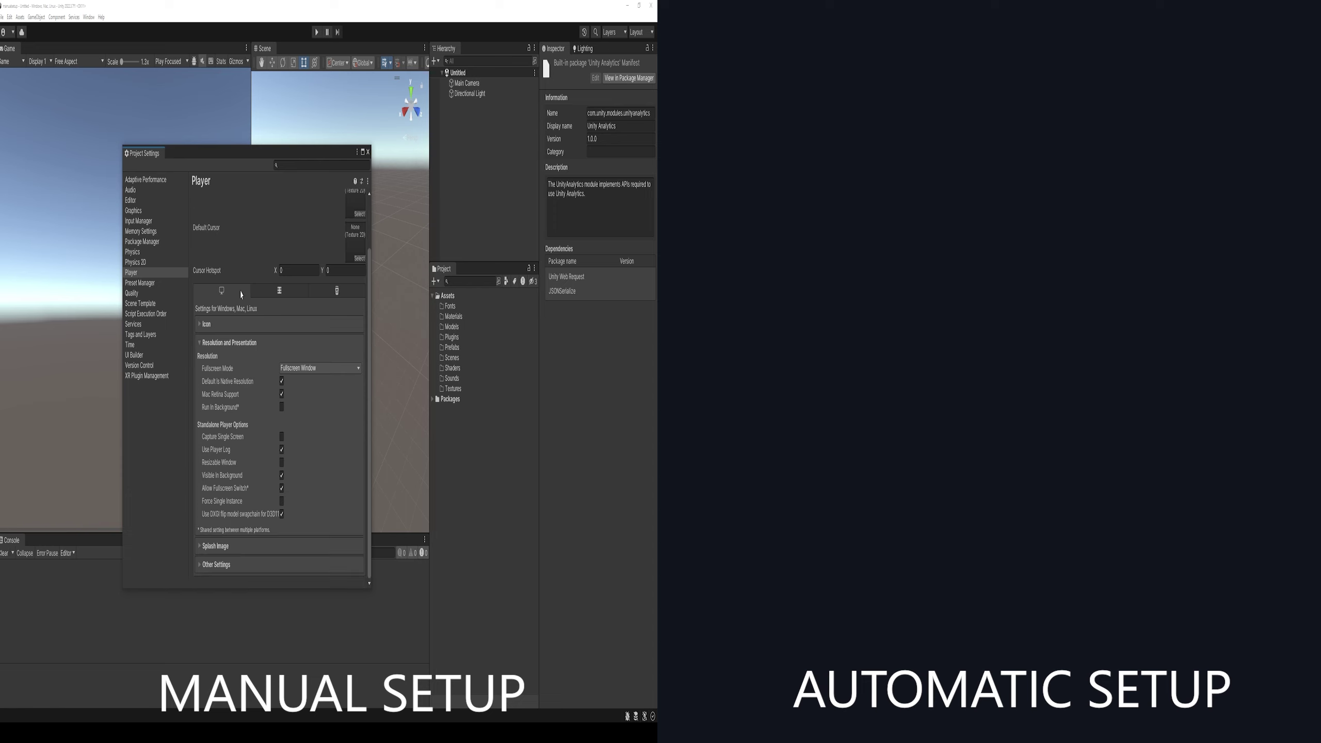
left_click(224, 546)
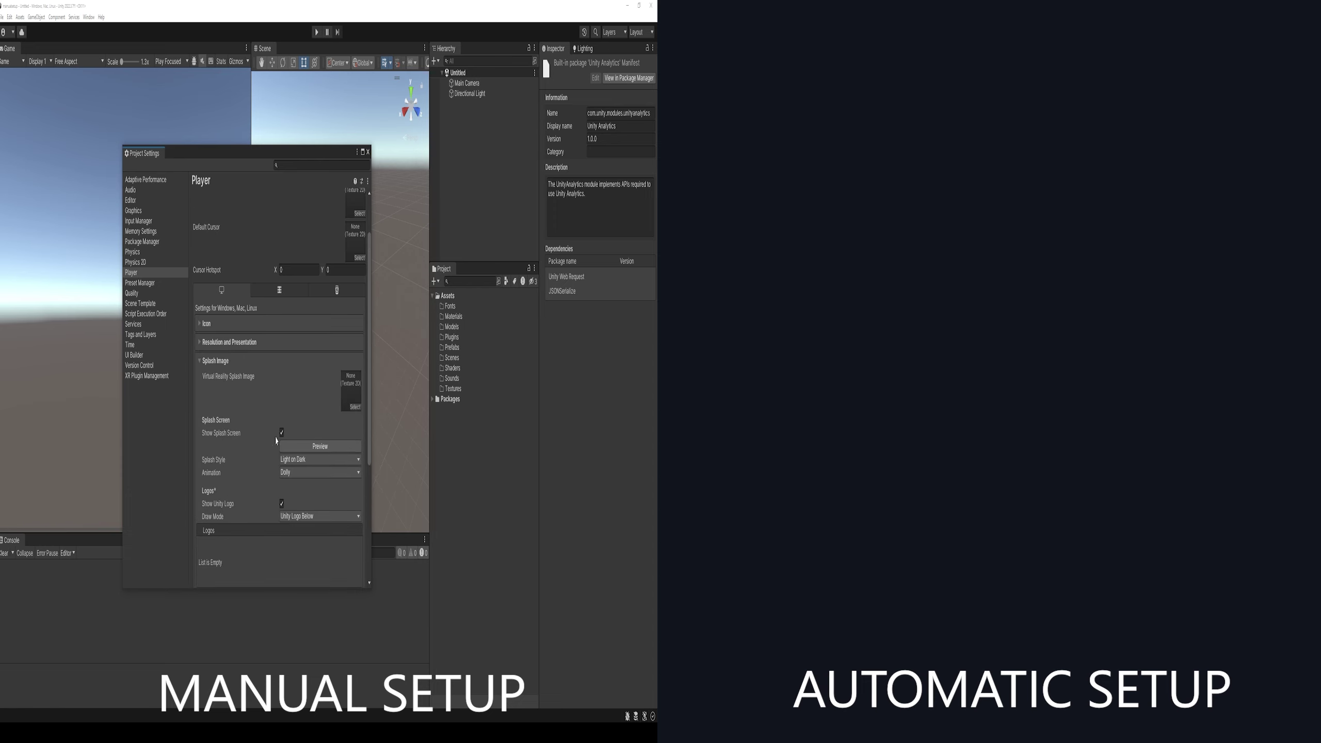
left_click(215, 360)
left_click(216, 441)
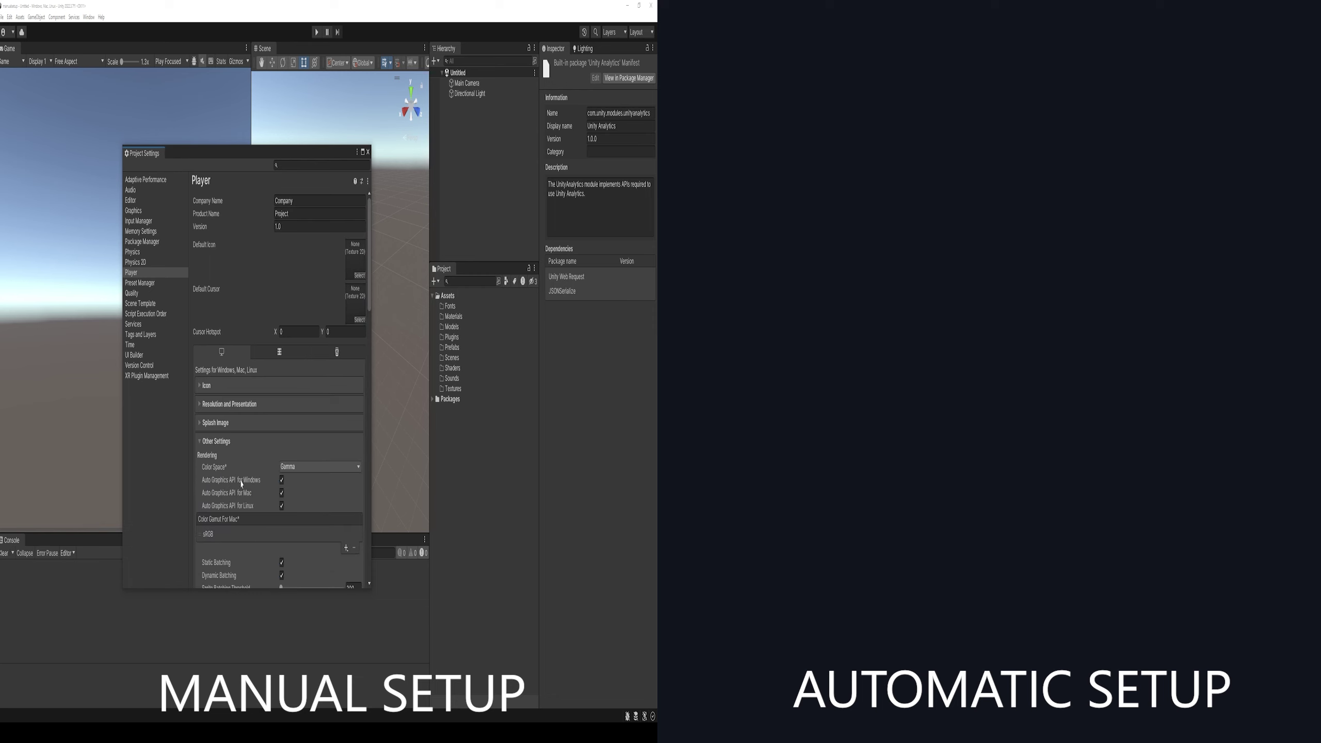
left_click(300, 467)
left_click(301, 493)
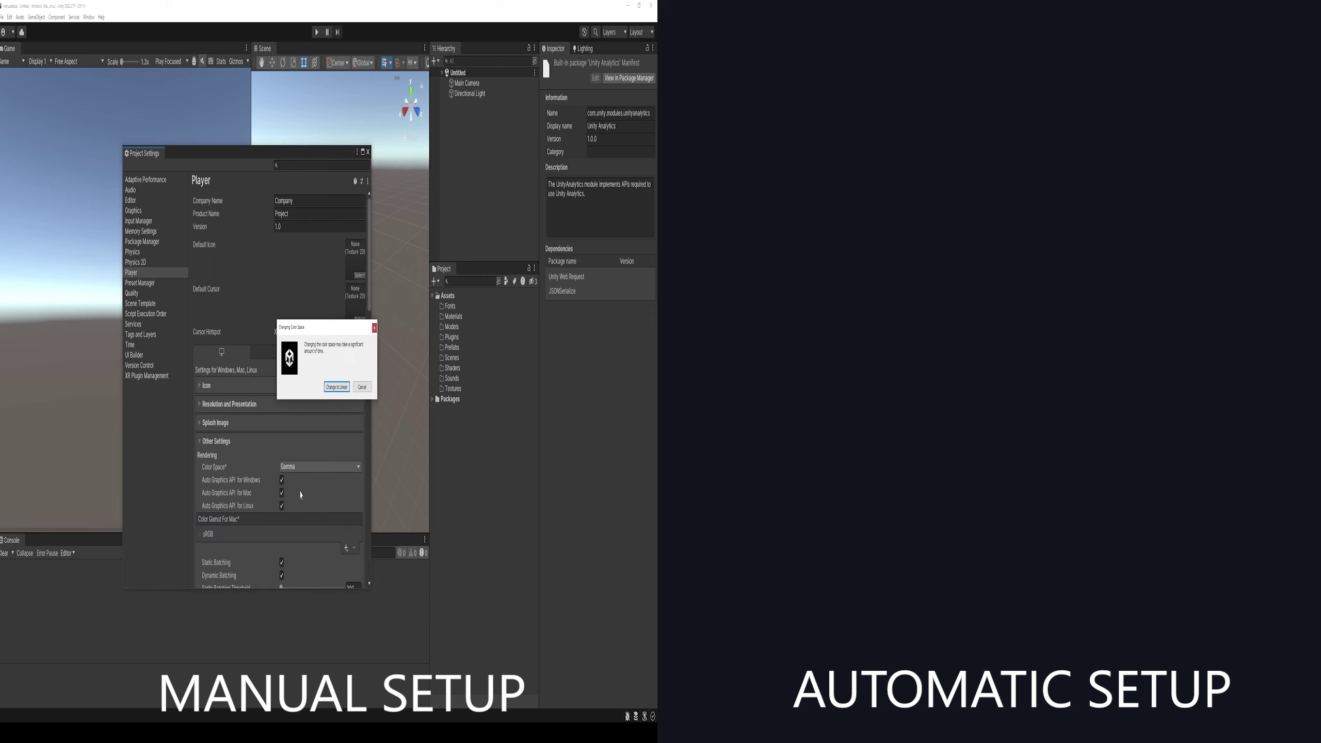
left_click(337, 388)
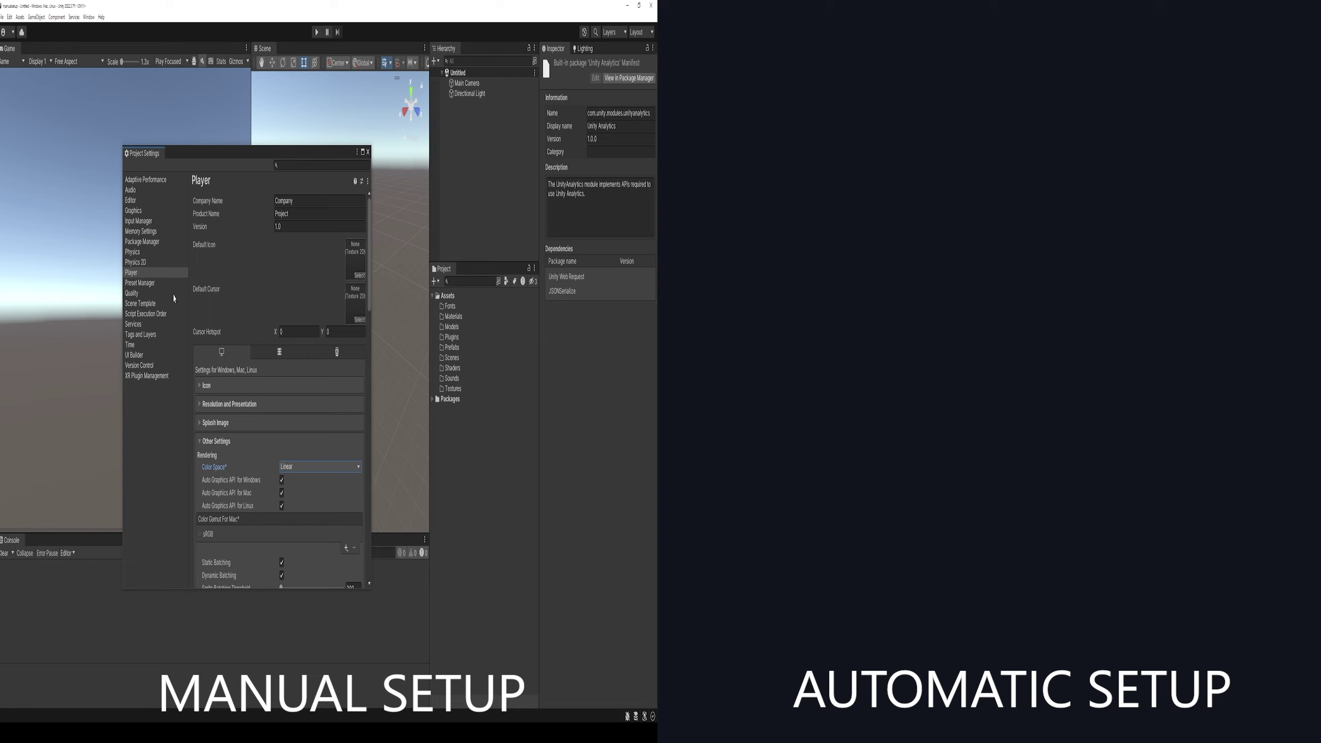
left_click(368, 152)
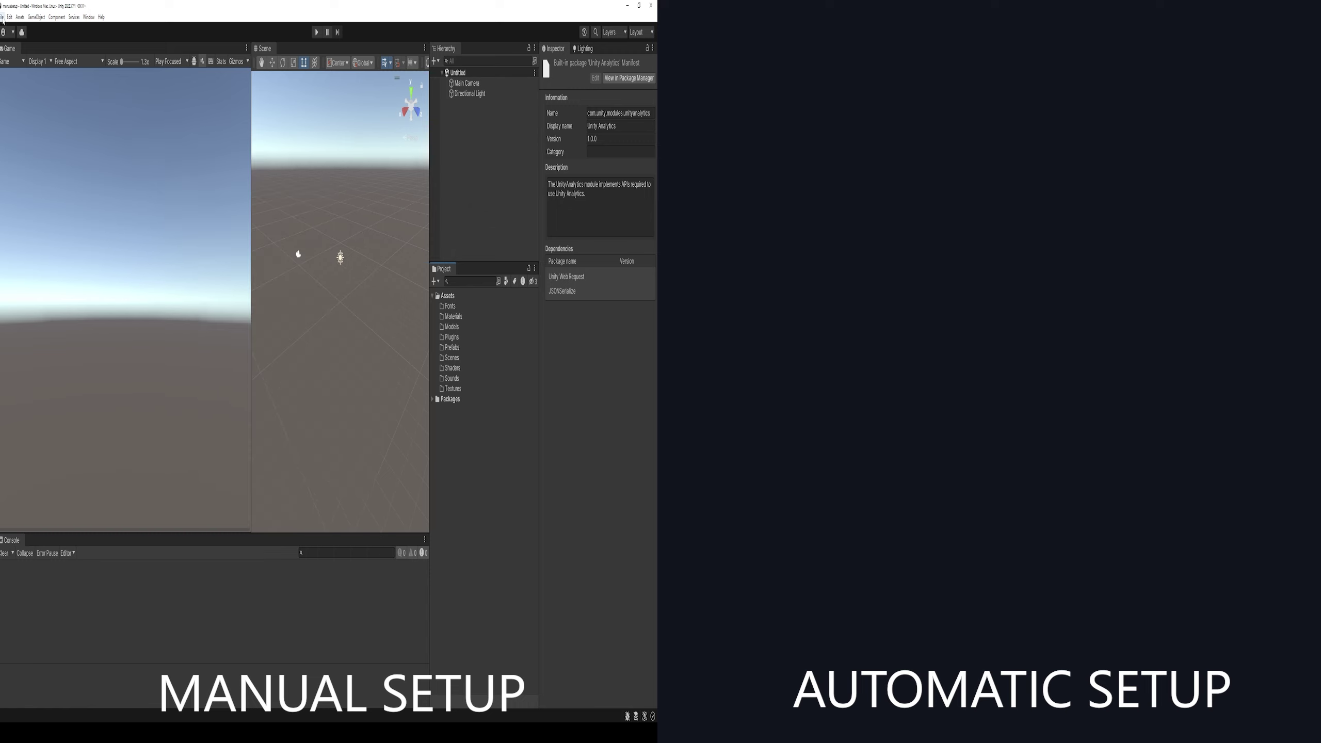
Step: Save the untitled scene as main in the Scenes folder and expand that folder
left_click(460, 438)
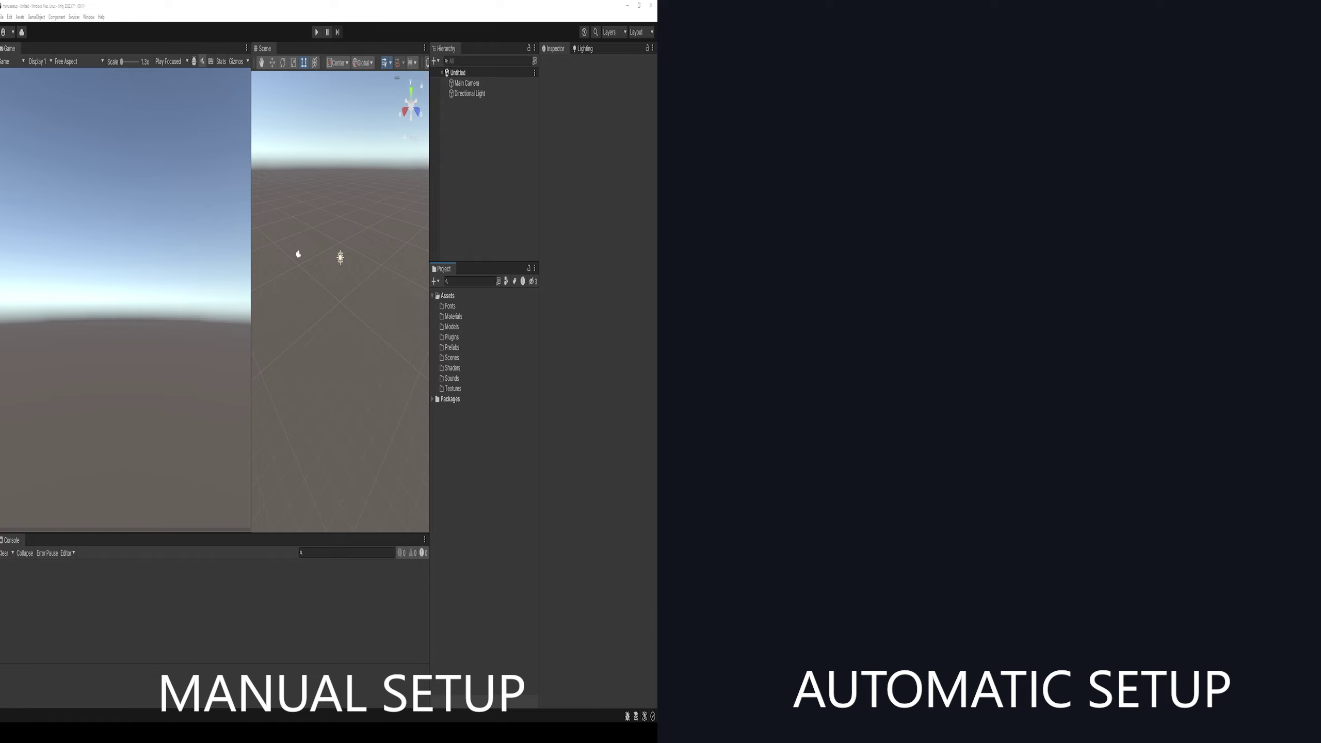
key("Return")
left_click(437, 358)
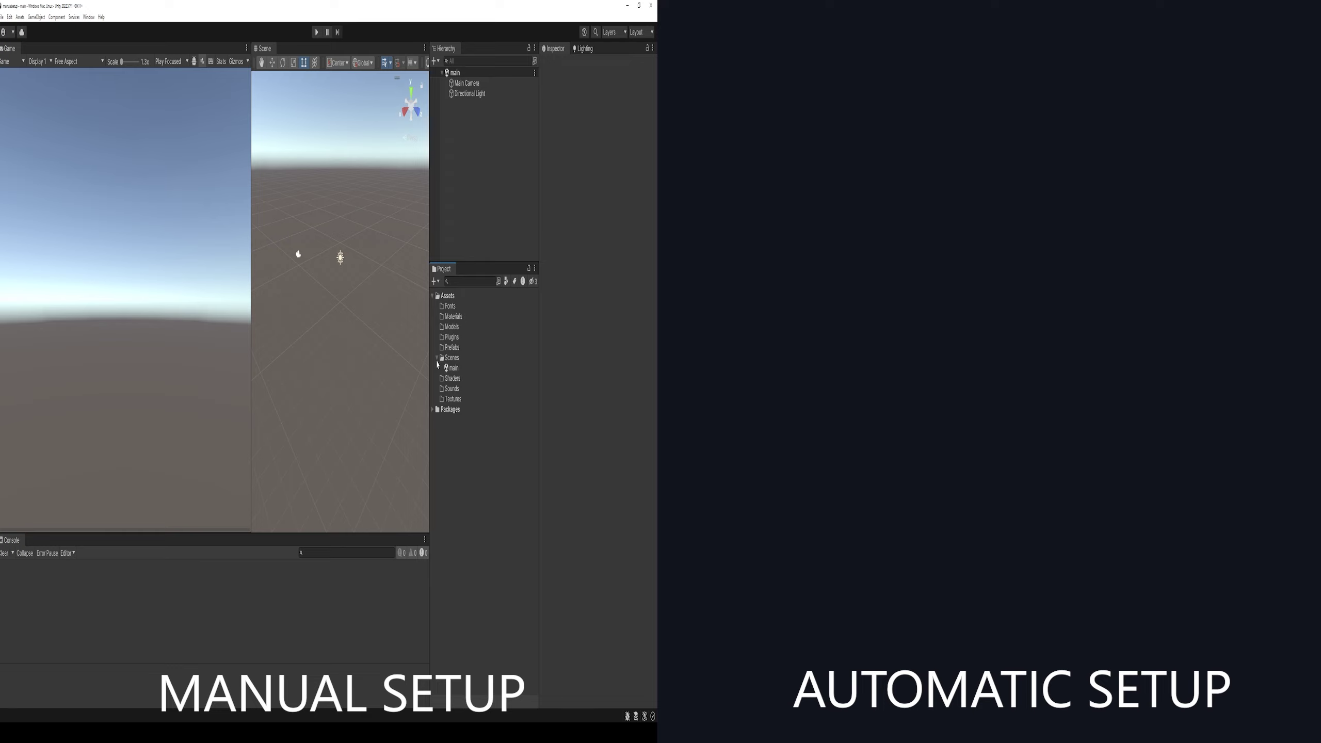
Step: Add the open main scene to the scenes in the Build Settings and close the window
left_click(2, 17)
left_click(28, 142)
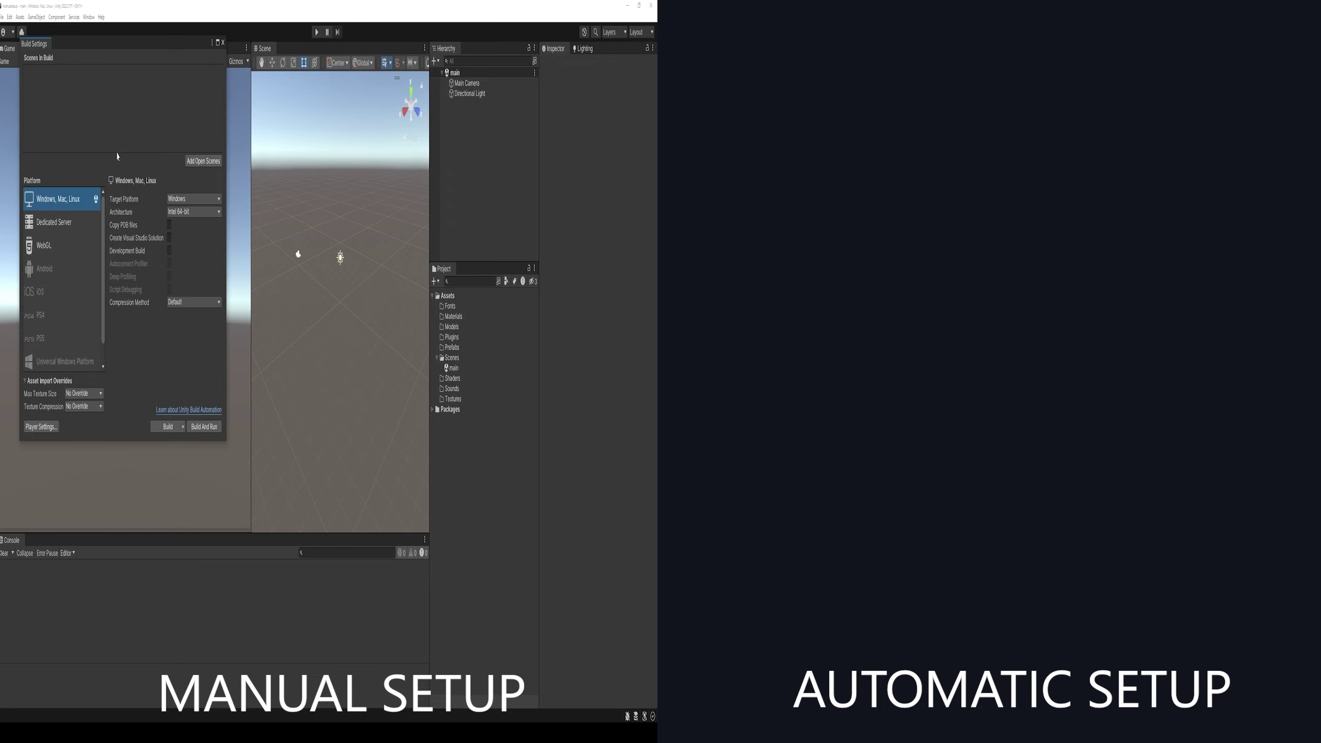
left_click(204, 161)
left_click(222, 42)
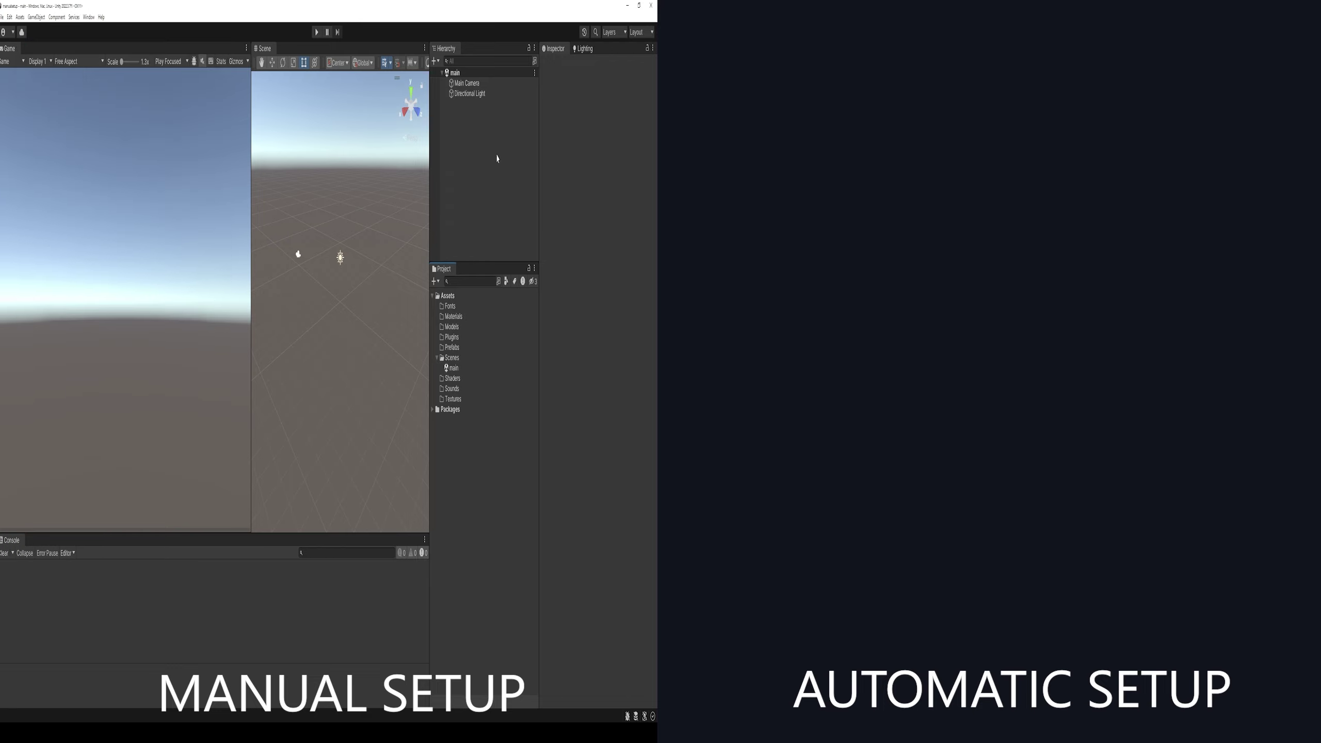
Step: Remove the skybox material from the scene's environment lighting settings
left_click(585, 48)
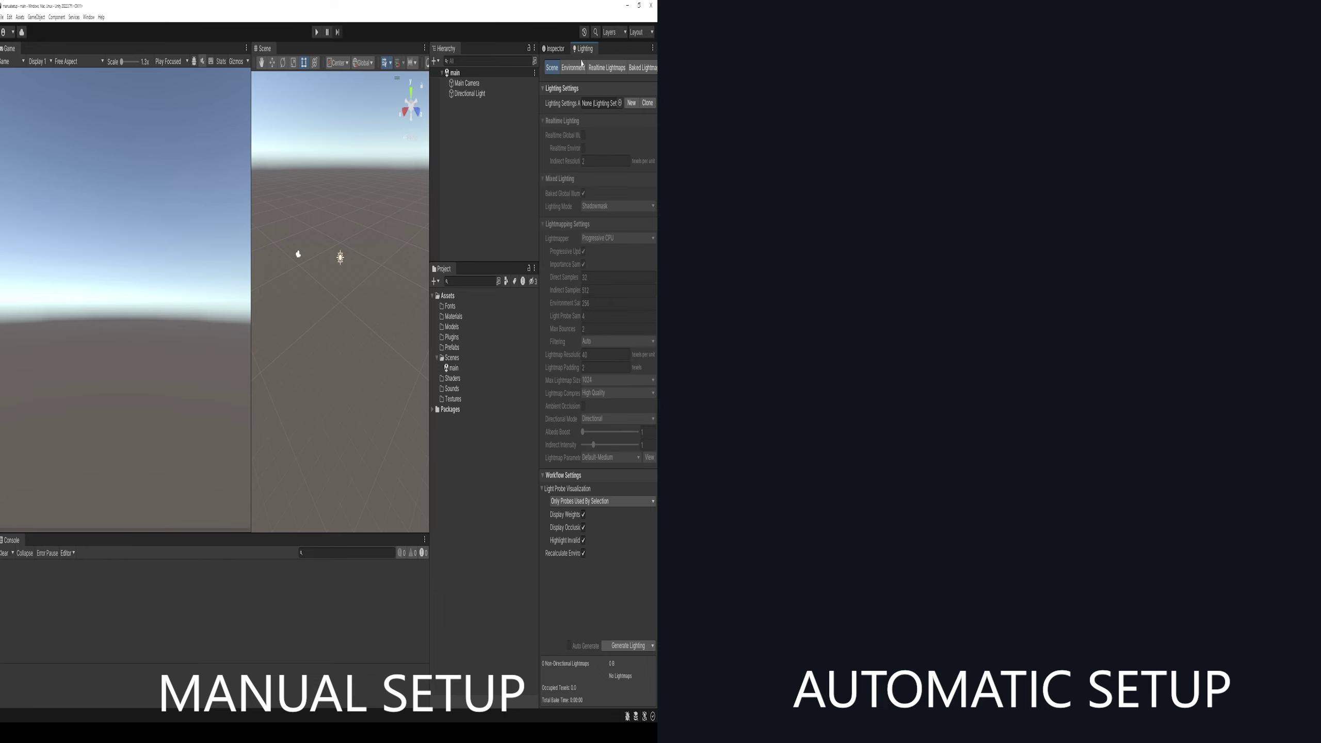
left_click(577, 67)
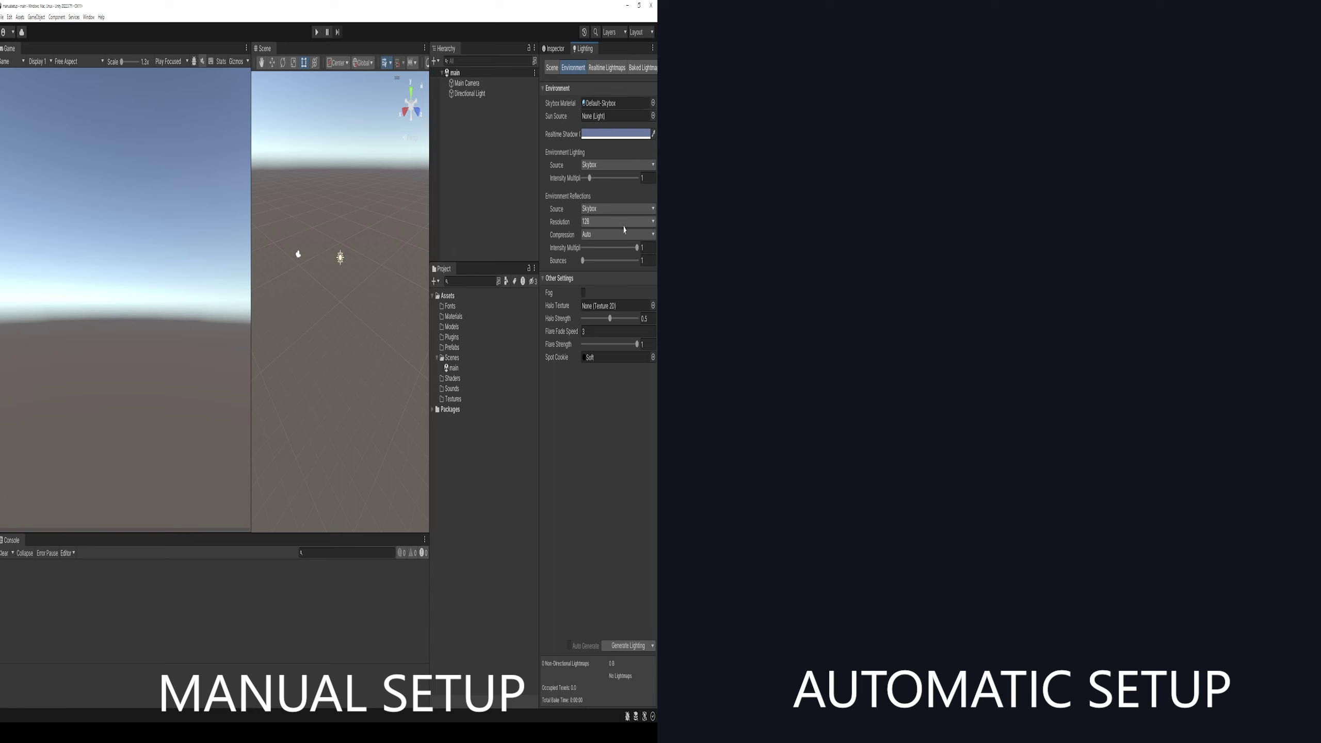
left_click(595, 107)
key("Delete")
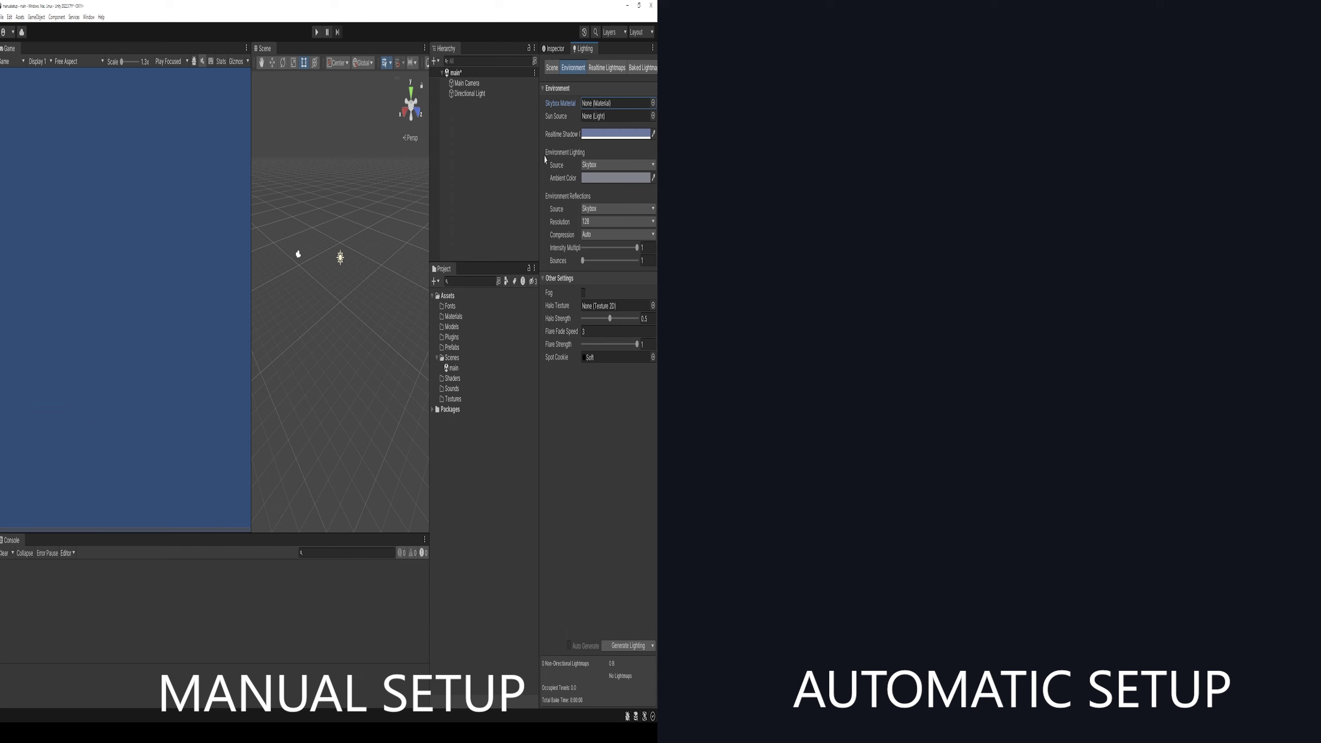
Step: Set the Main Camera's clear flags to Solid Color and its background to black (000000)
left_click(467, 83)
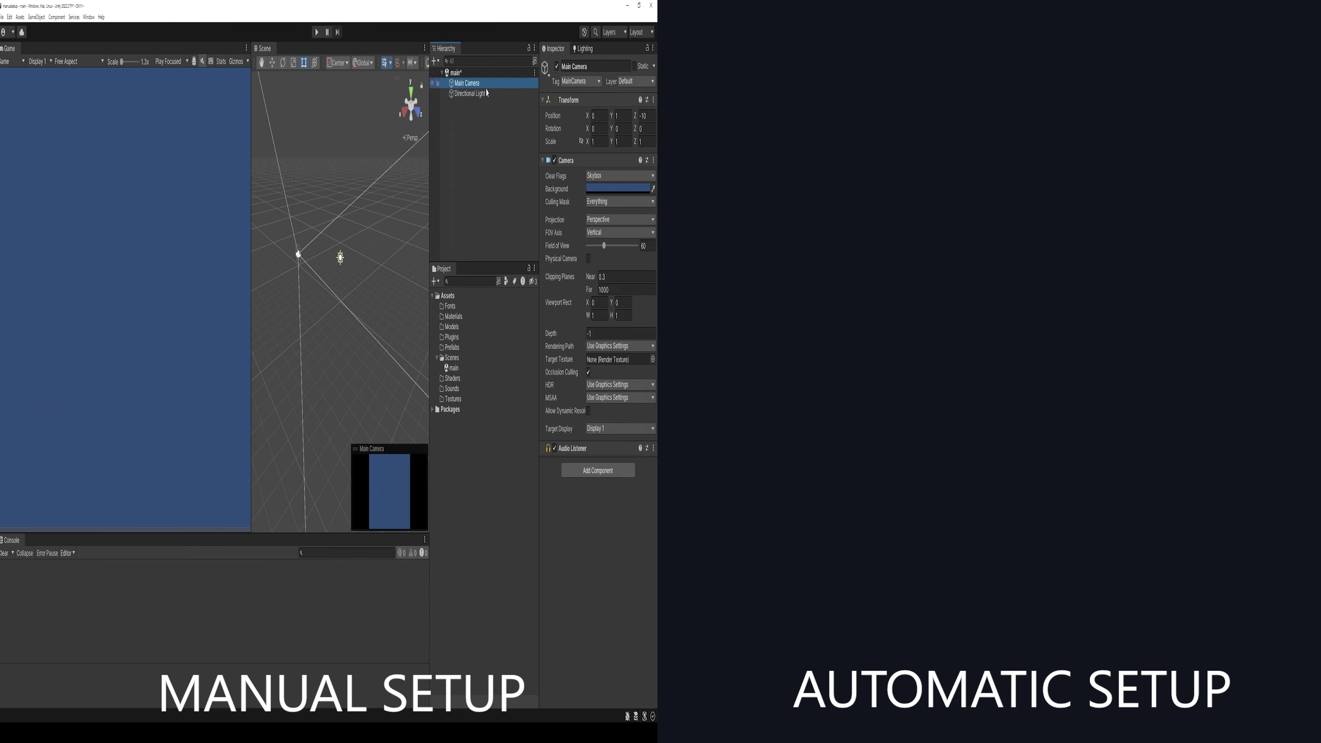
left_click(611, 177)
left_click(603, 190)
left_click(616, 188)
left_click_drag(616, 292, 583, 361)
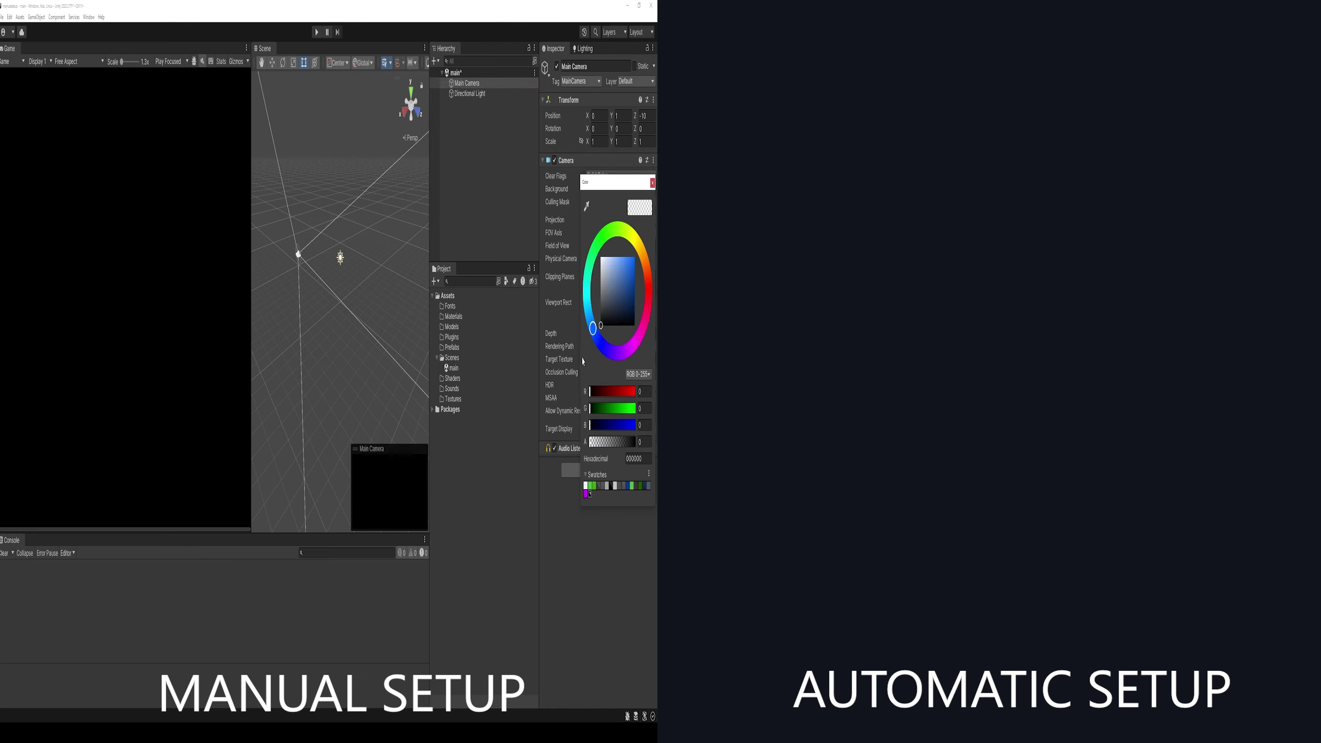
left_click(648, 292)
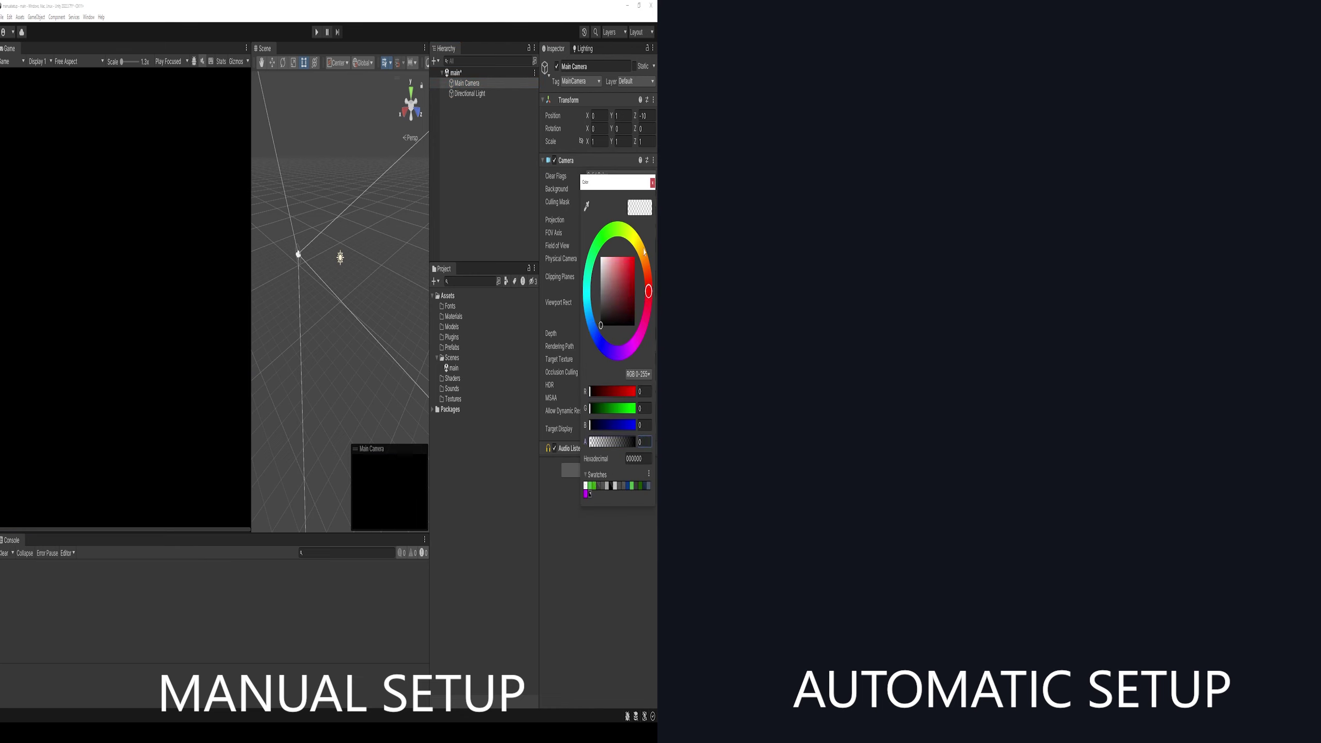
left_click(653, 183)
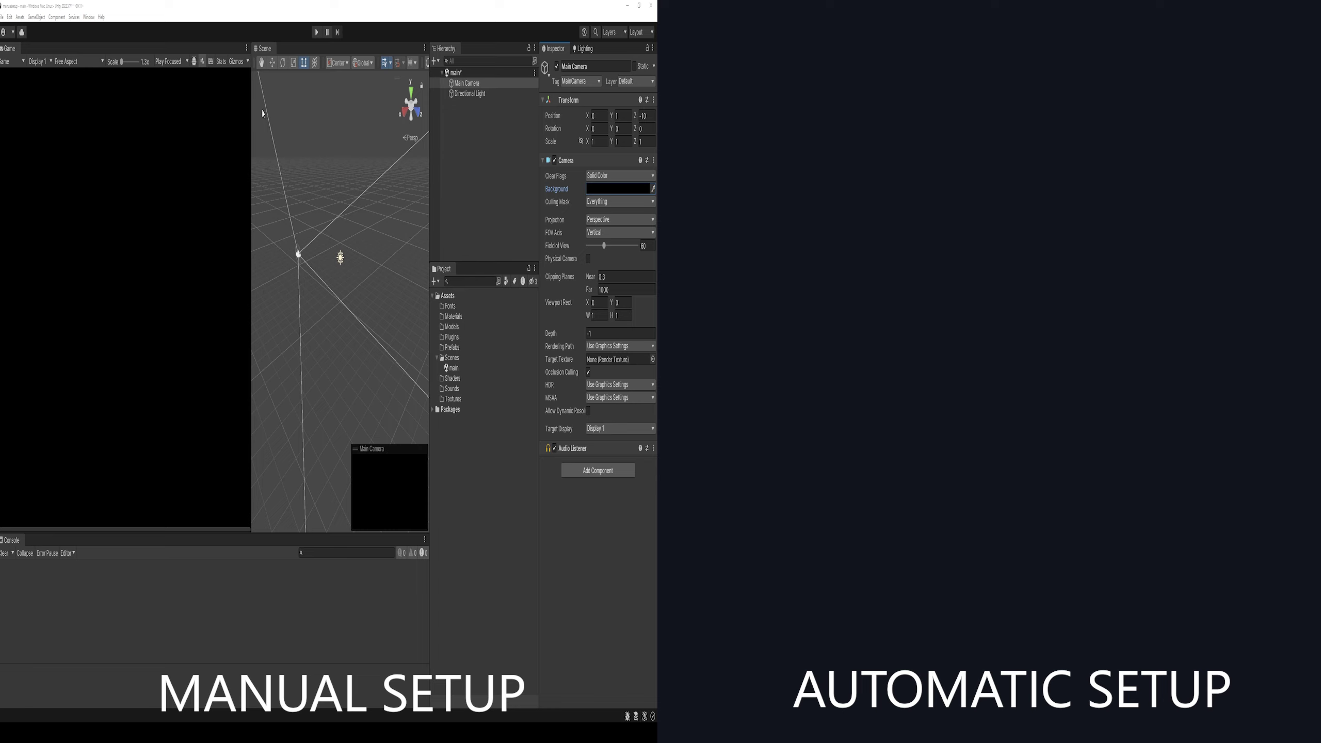
Step: Widen the Scene view and turn off Camera Easing and Camera Acceleration in its scene camera settings
left_click_drag(251, 106, 181, 105)
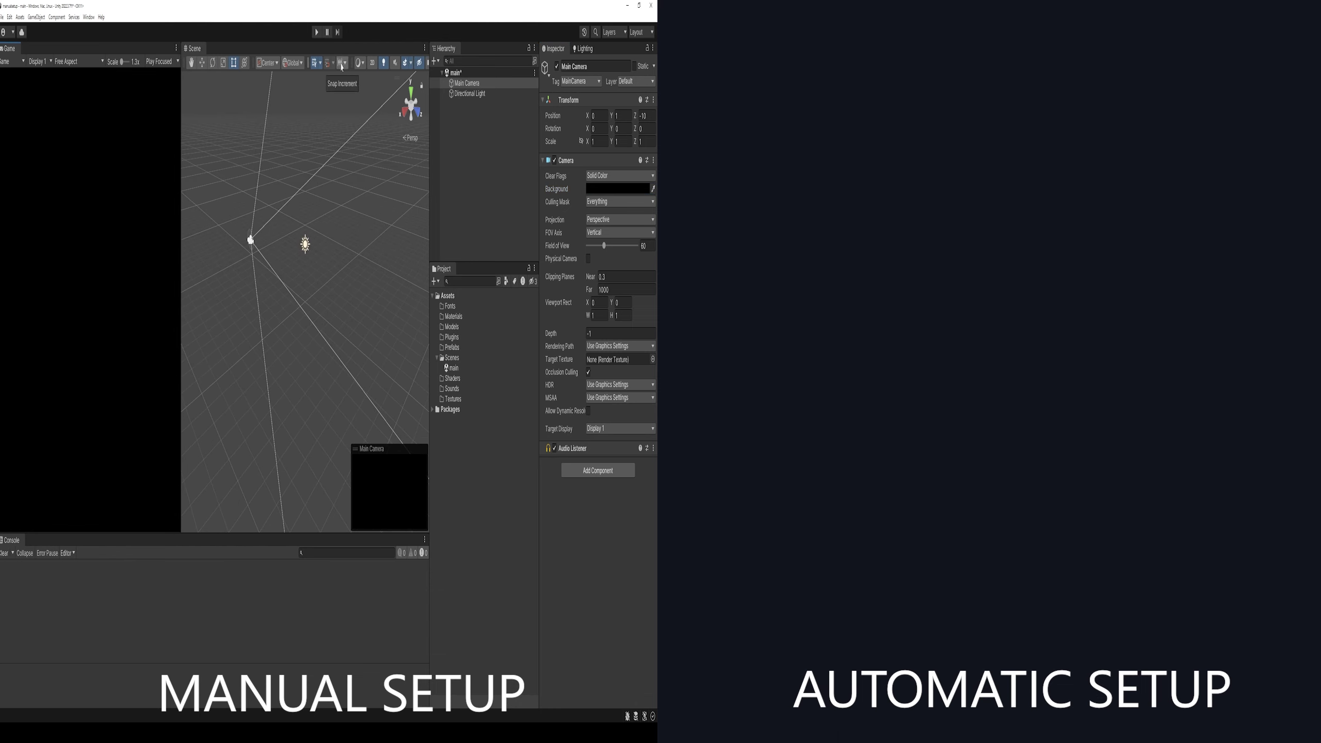
left_click(360, 63)
left_click(423, 75)
left_click_drag(181, 121, 139, 121)
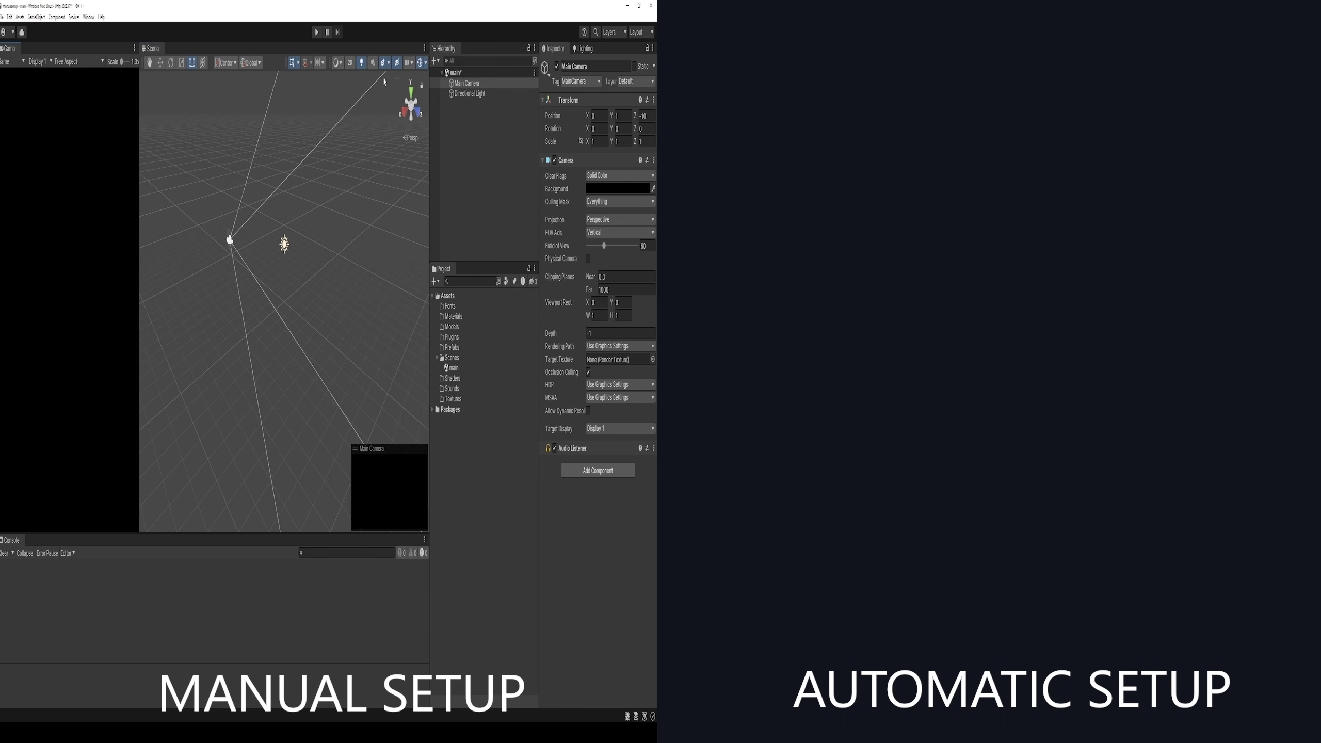
left_click(411, 63)
left_click(446, 167)
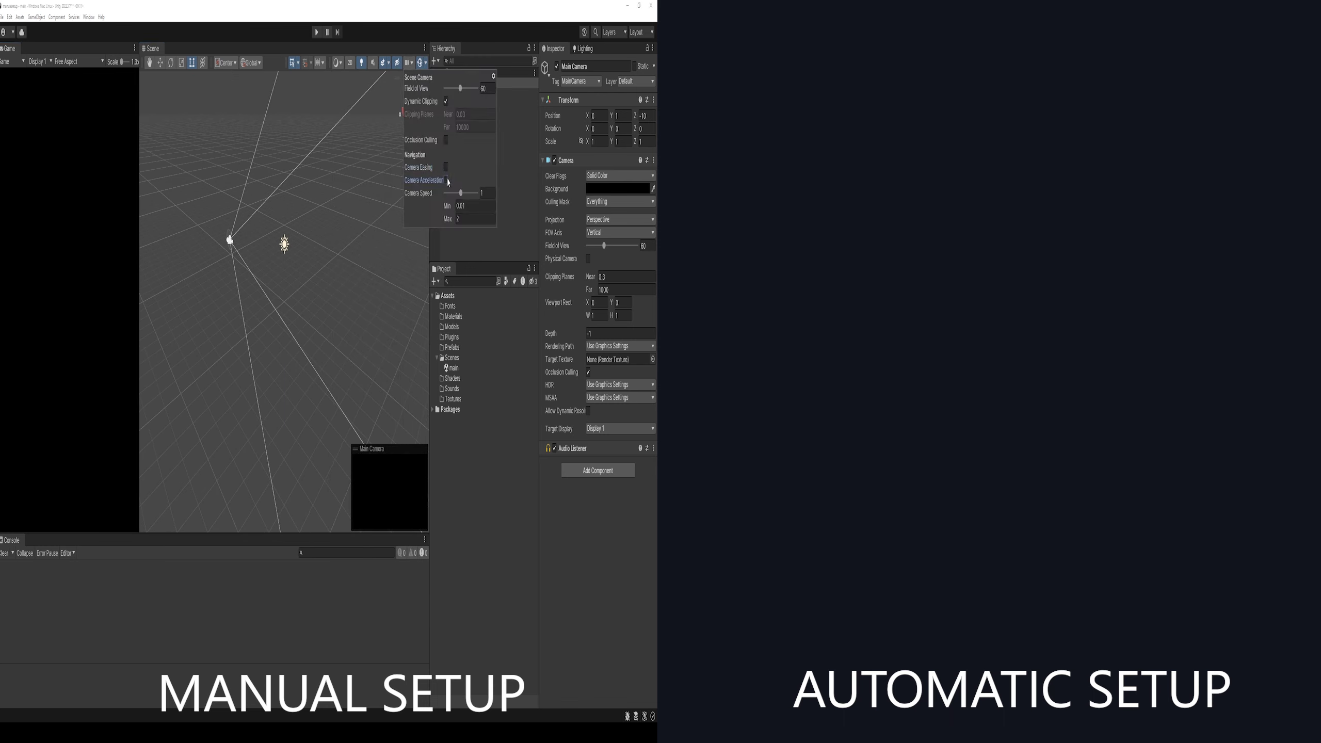
left_click(412, 31)
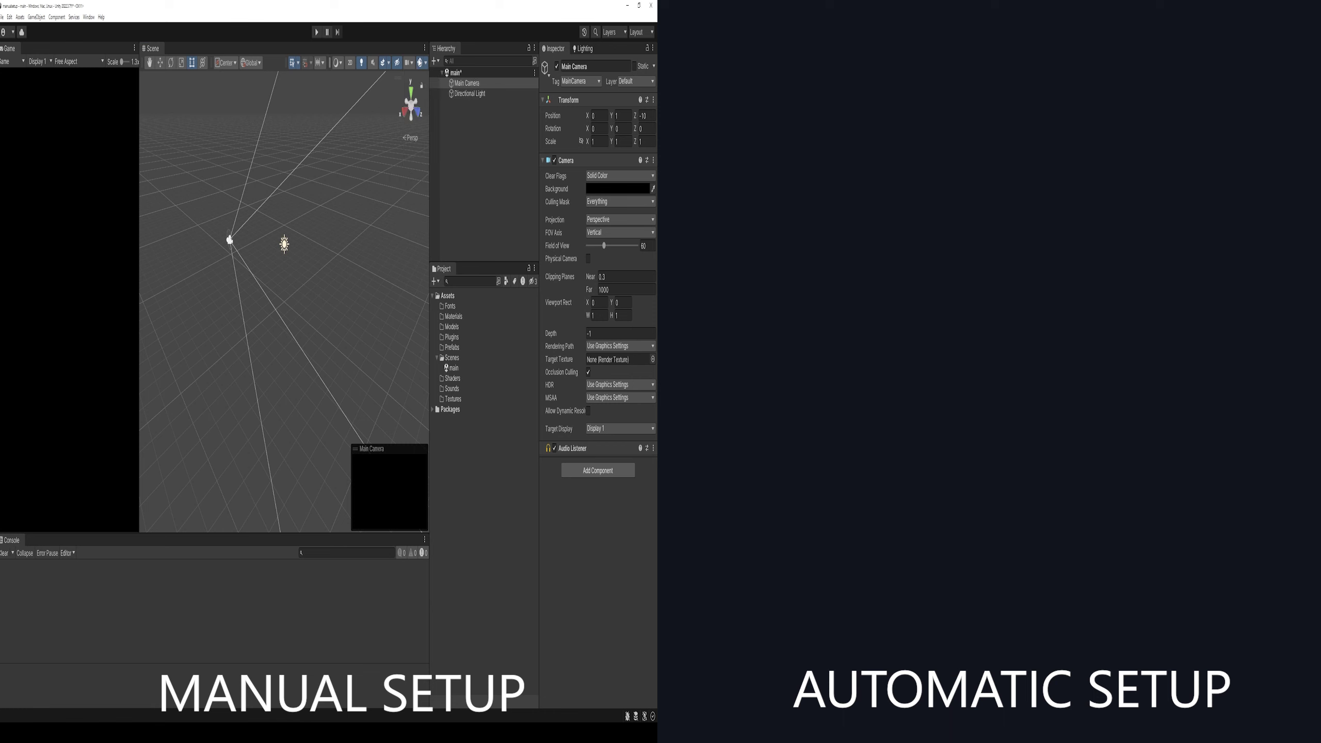
Step: Reduce the size of the 3D gizmo icons in the Scene view and widen the Game view again
left_click(422, 62)
left_click_drag(487, 81, 482, 82)
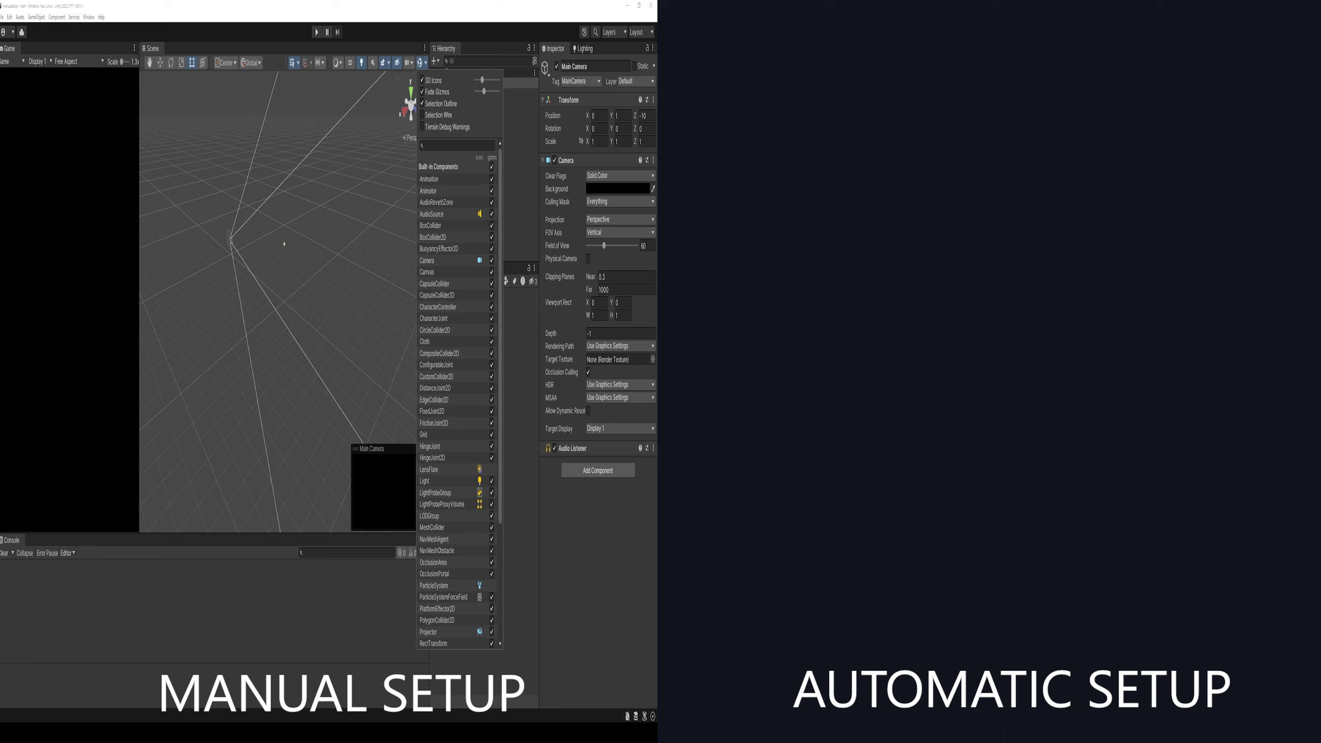
left_click(411, 32)
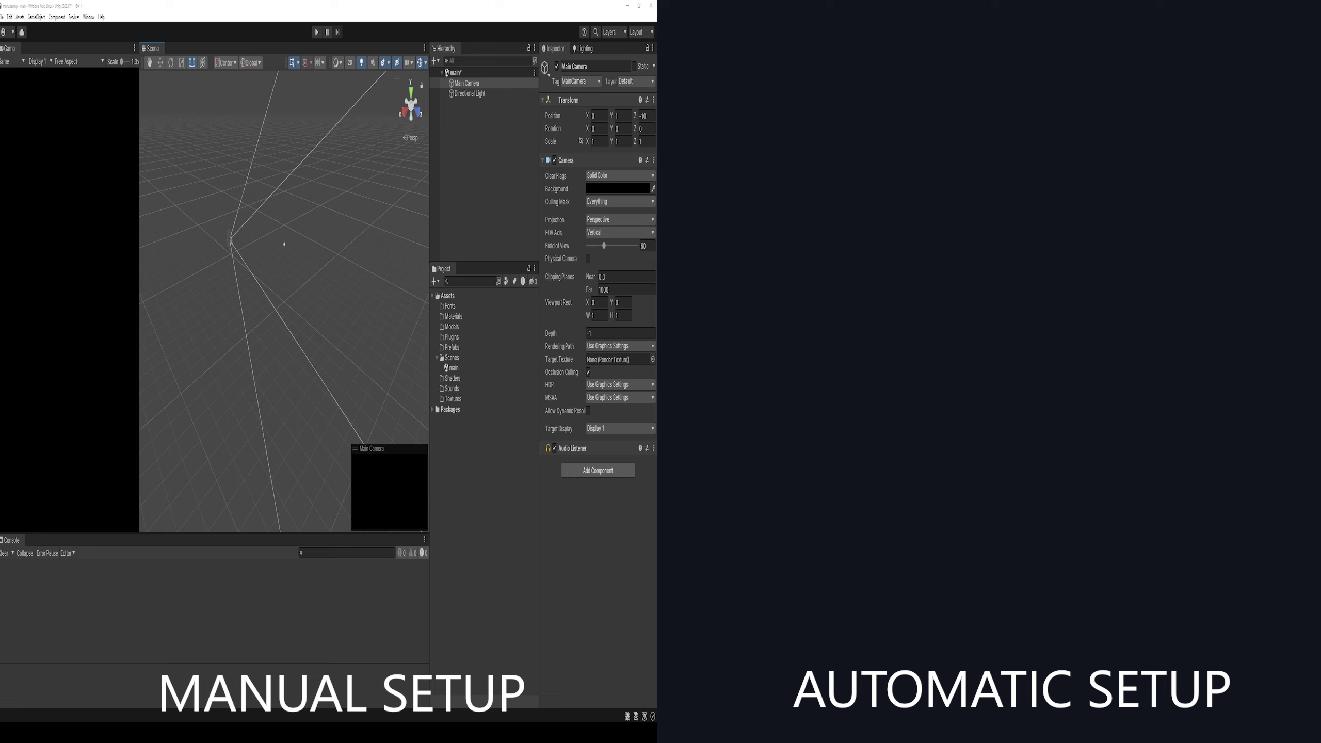
left_click_drag(140, 263, 236, 265)
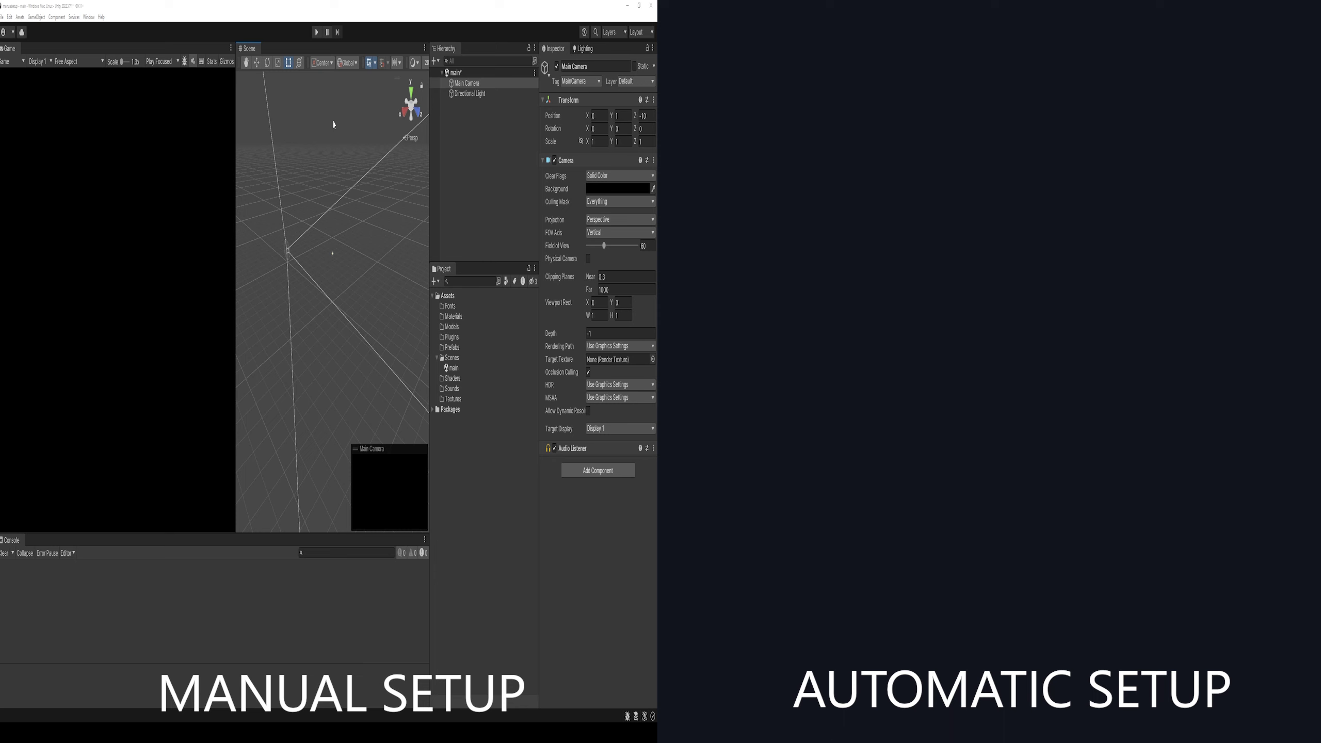
Step: Open the Package Manager, list My Assets, and search for hot reload
left_click(88, 17)
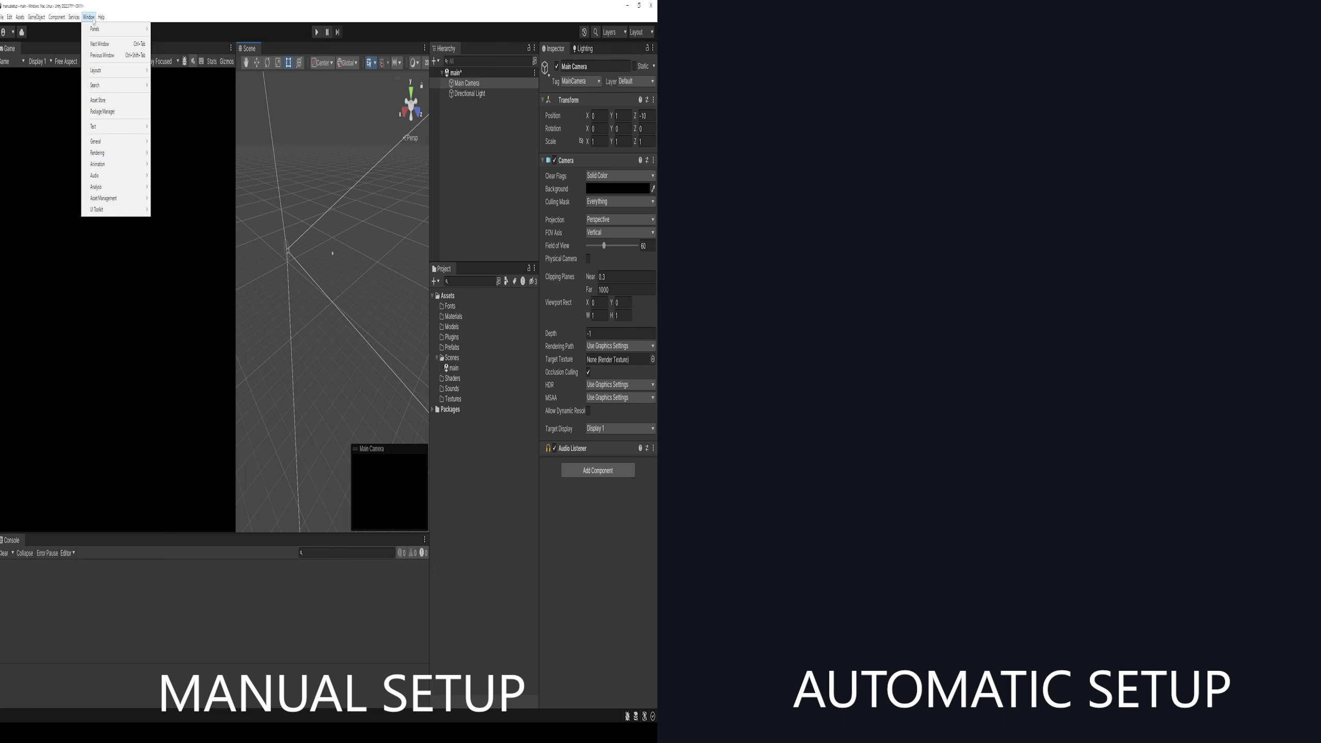
left_click(110, 104)
left_click(106, 155)
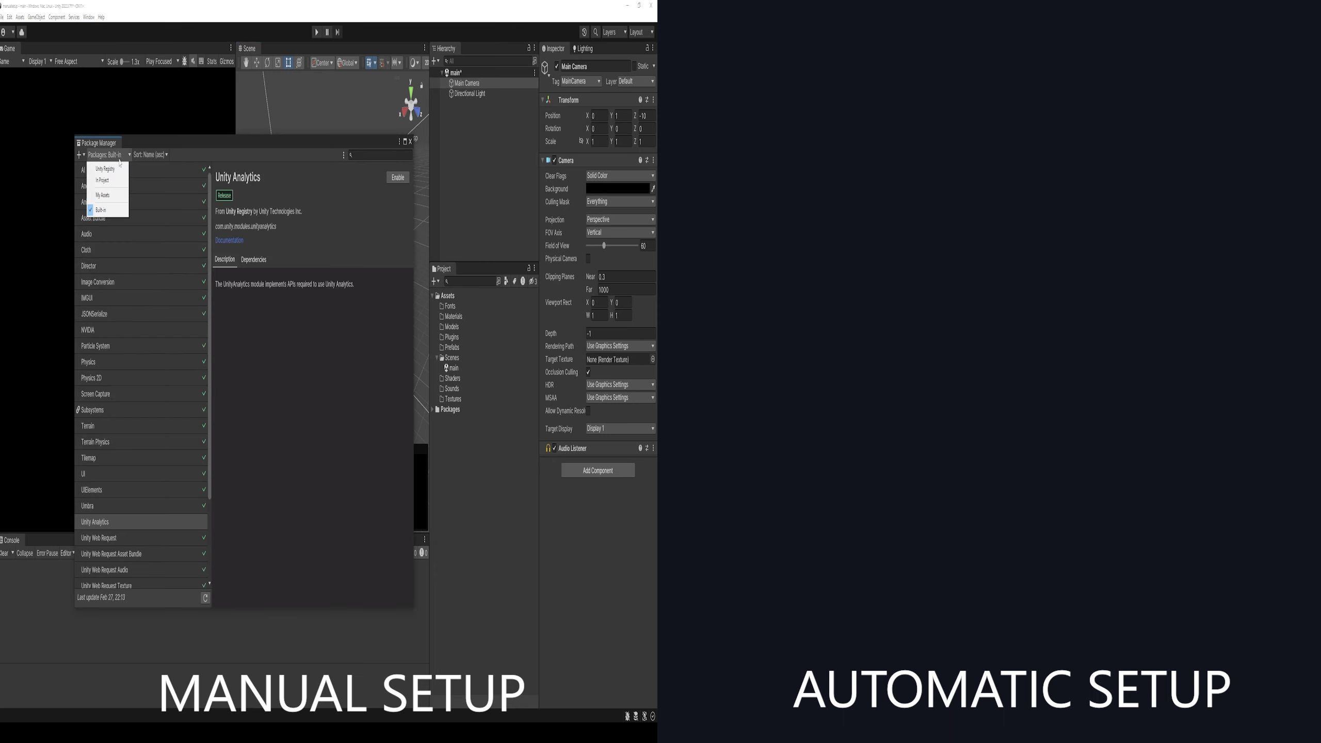
left_click(102, 195)
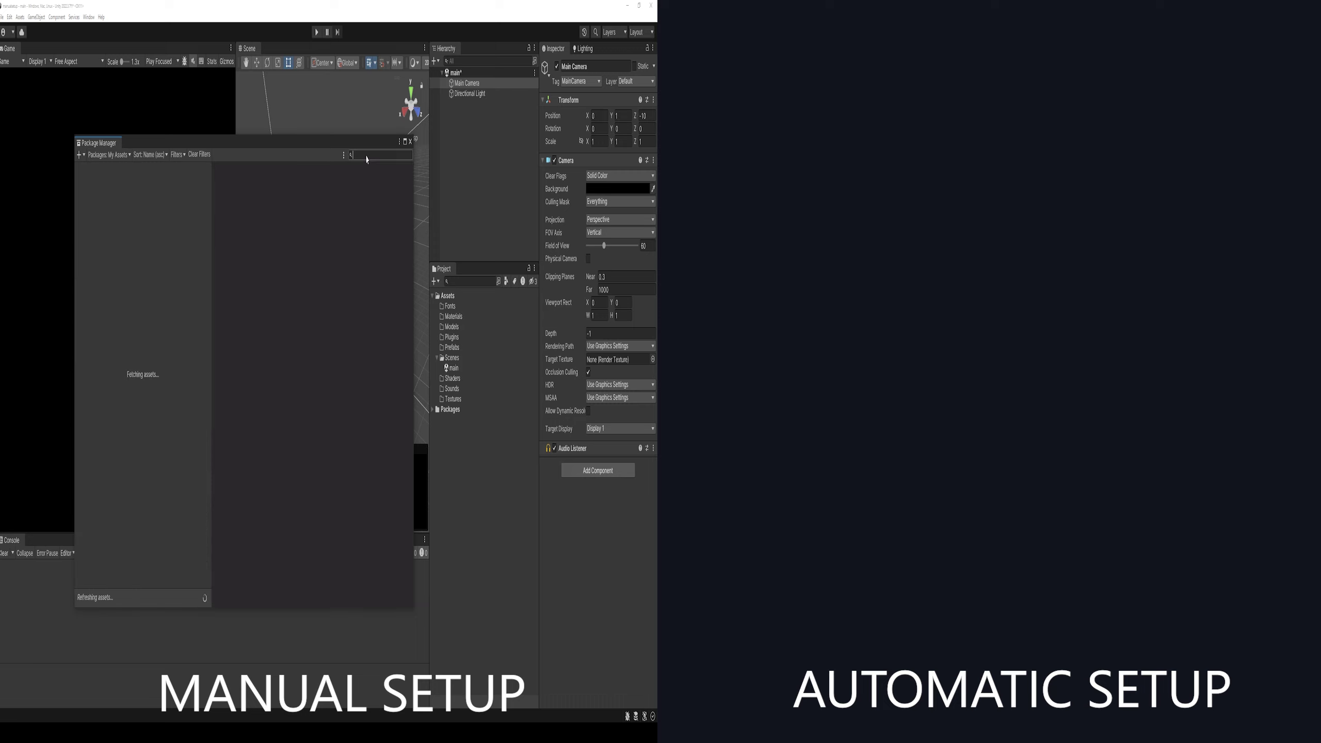
type("hot reload")
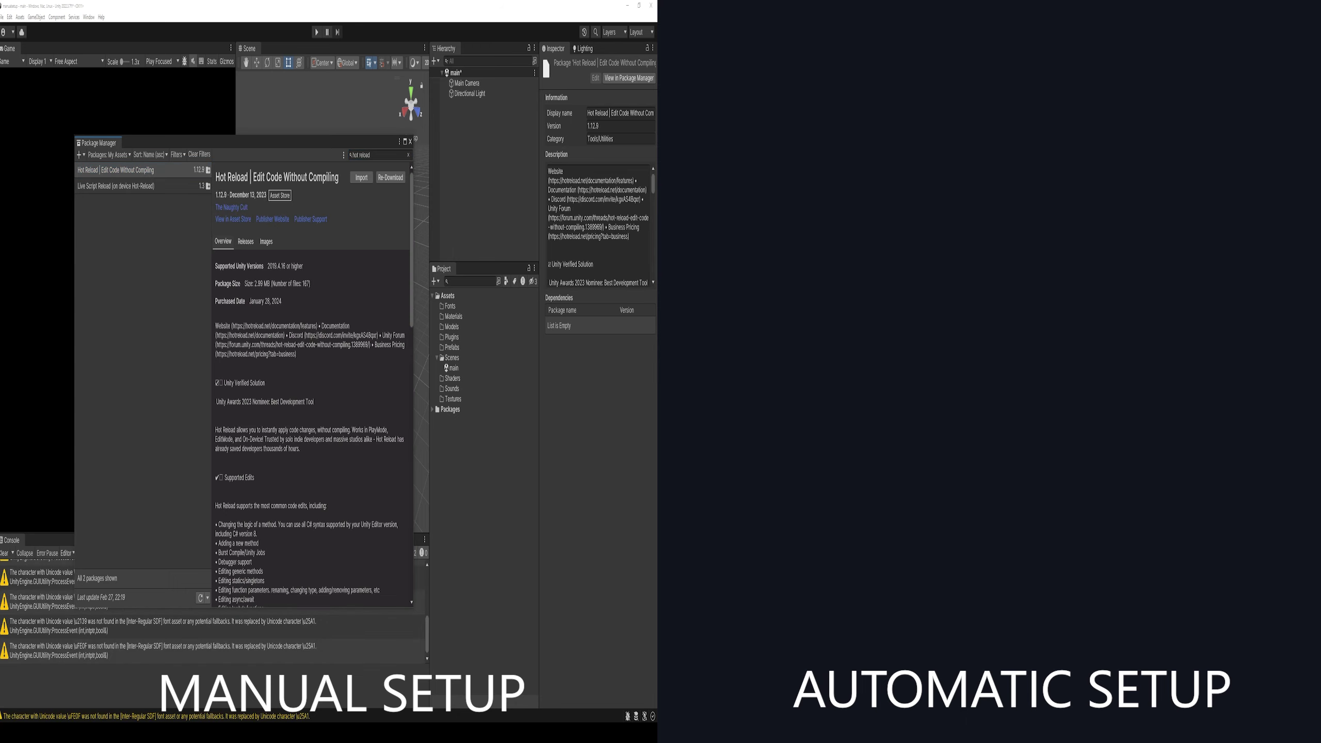
Step: Import the Hot Reload | Edit Code Without Compiling package, and close the Hot Reload and Package Manager windows
left_click(361, 177)
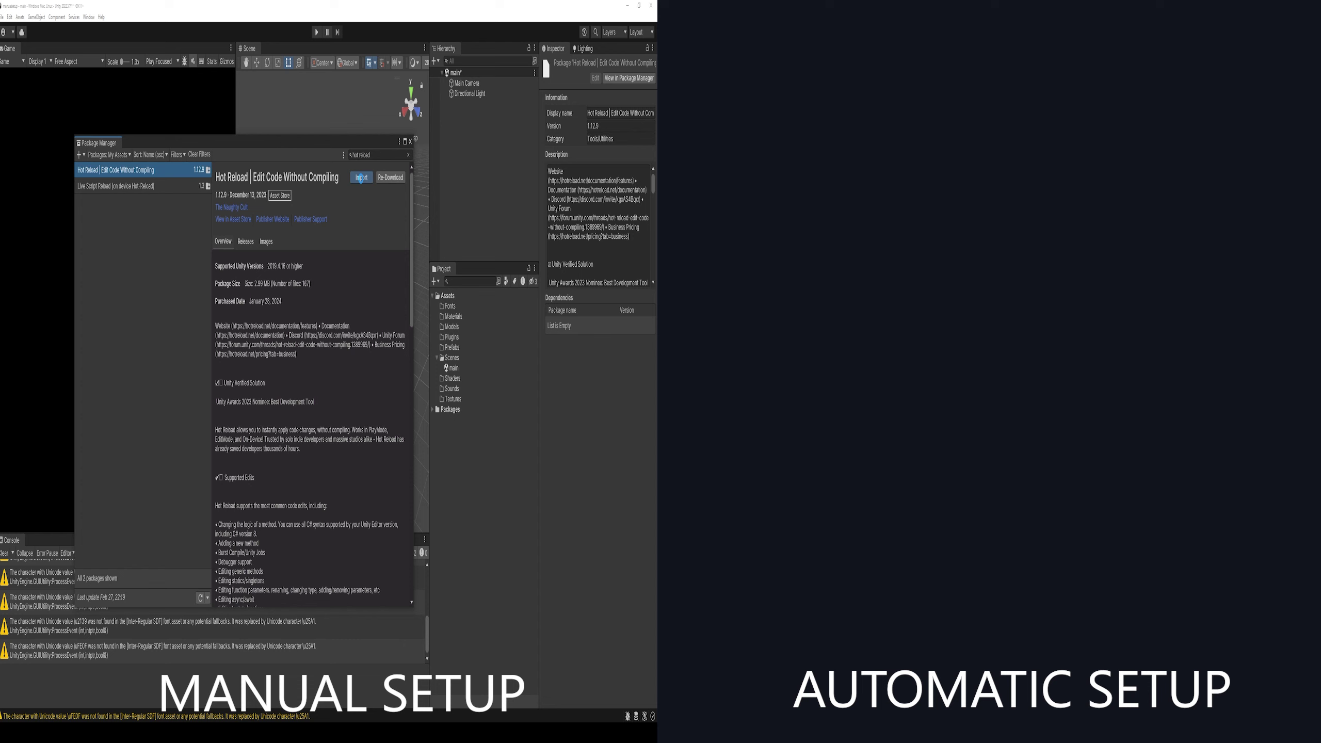
left_click(345, 667)
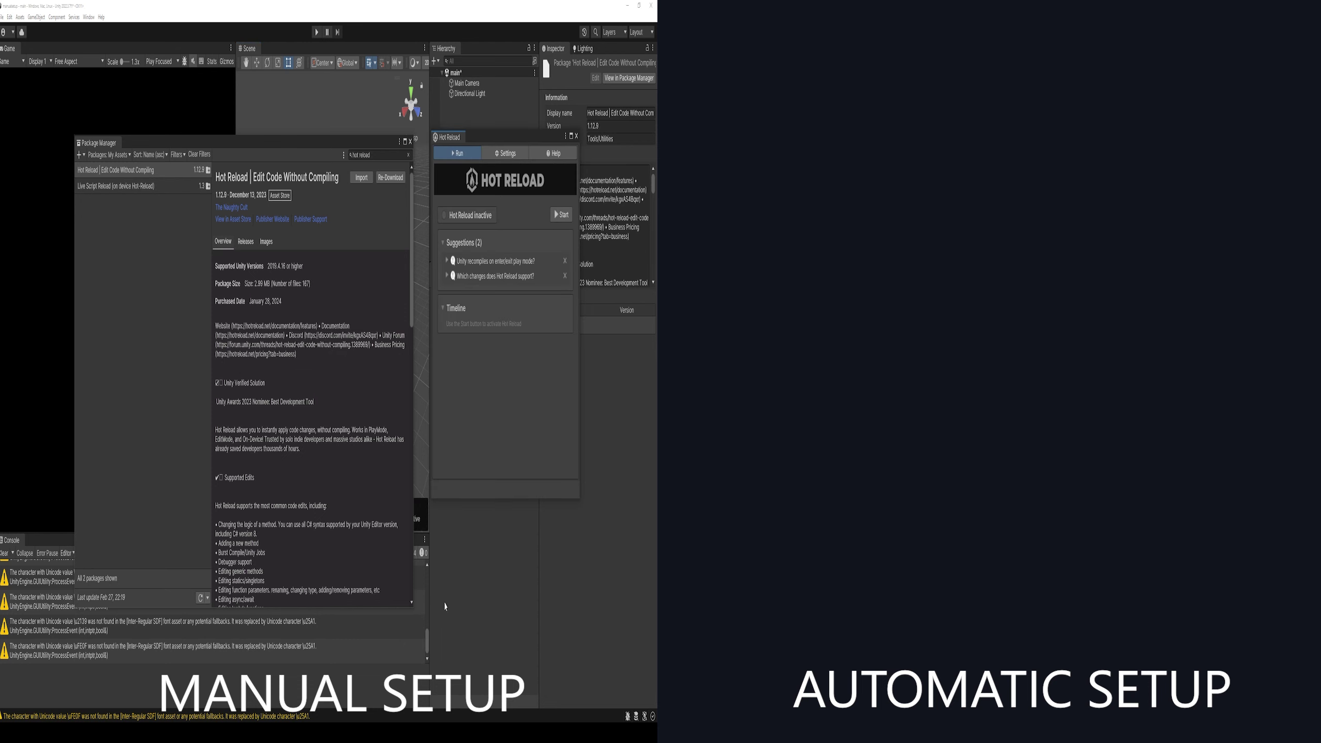
left_click(576, 136)
left_click(409, 141)
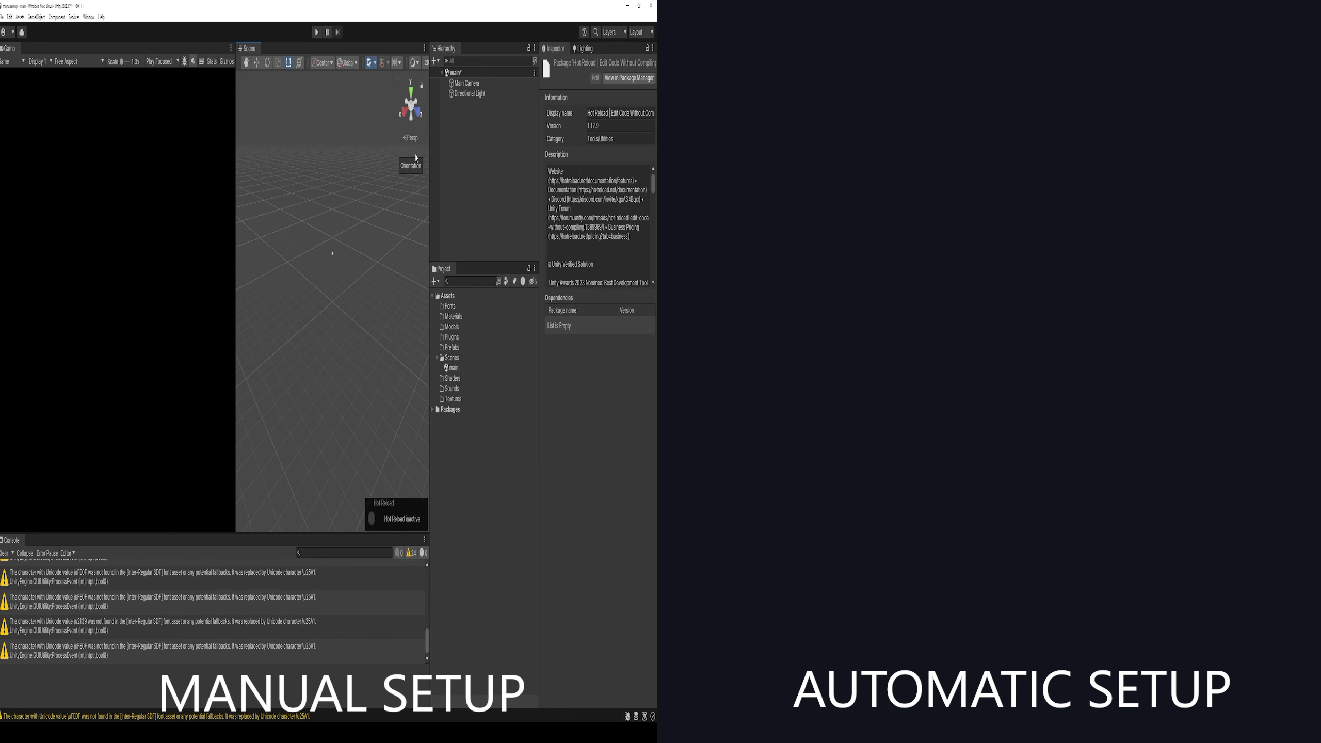